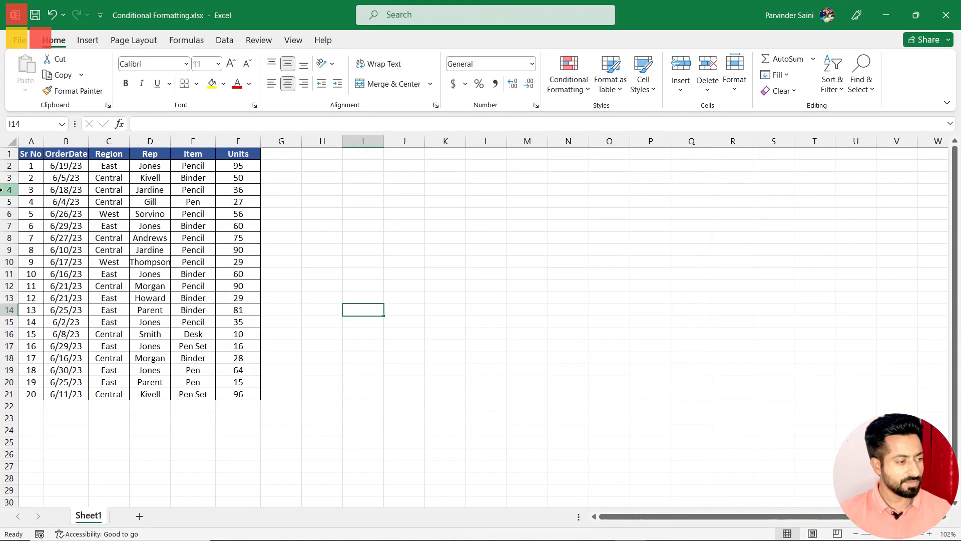
left_click_drag(28, 158, 239, 391)
left_click(386, 318)
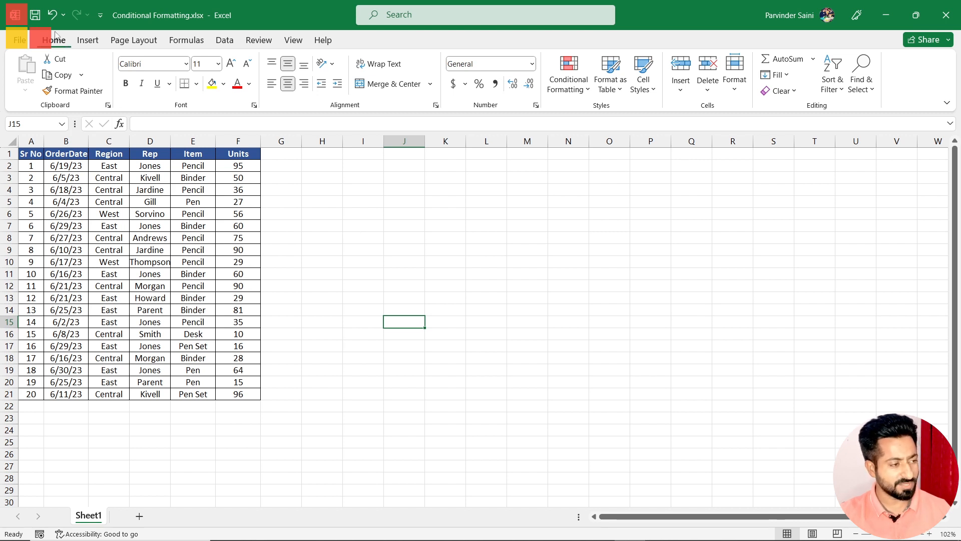
left_click(581, 85)
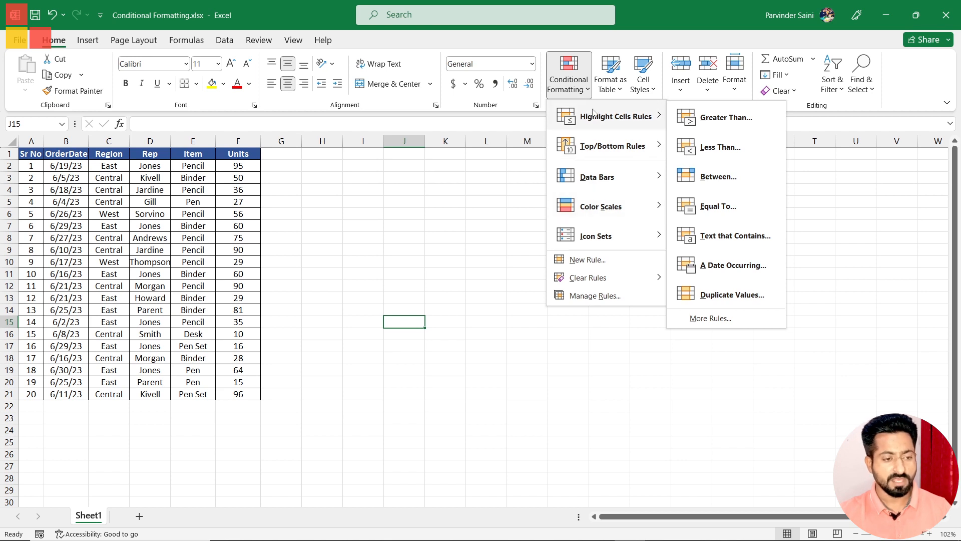
mouse_move(577, 183)
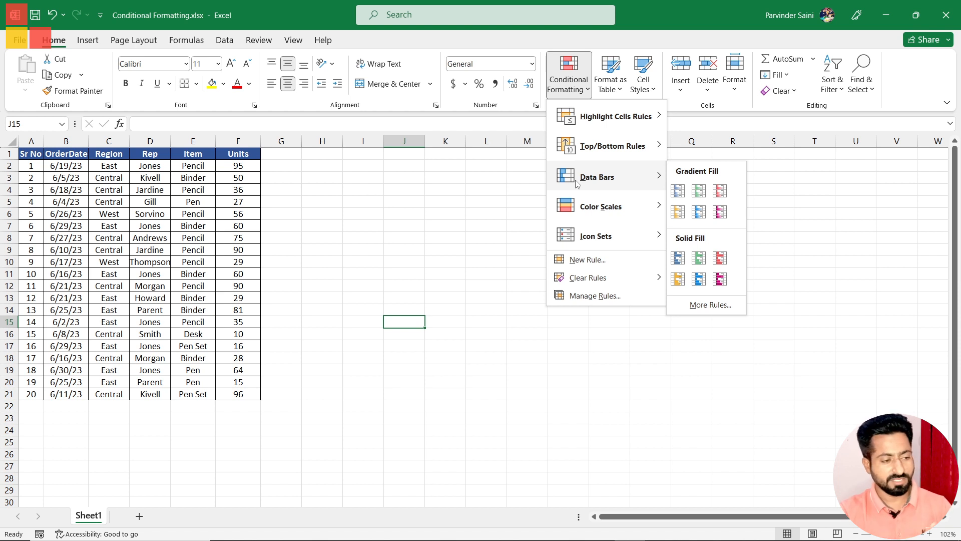
left_click(380, 201)
left_click_drag(238, 165, 241, 396)
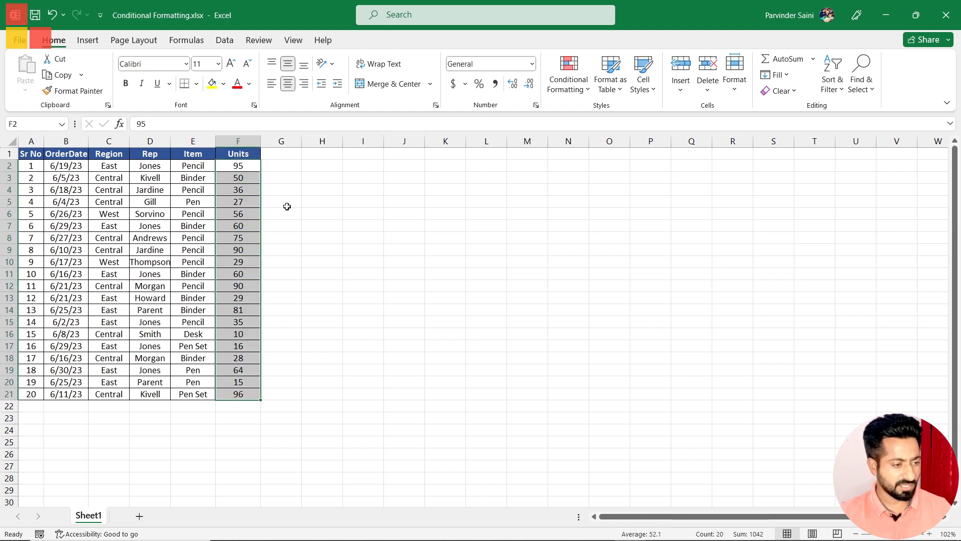
Step: Enter 50 in cell H1 as the threshold for the Units column
left_click(335, 152)
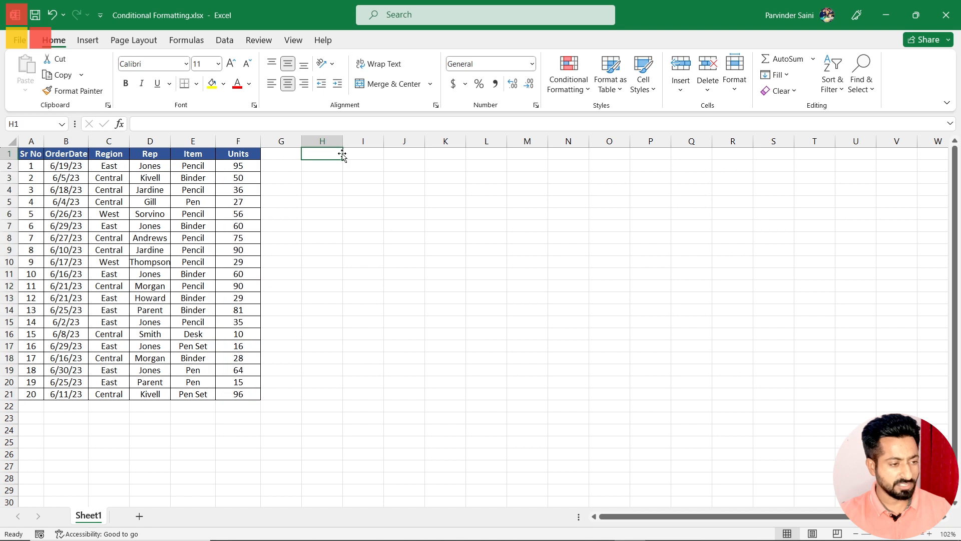
left_click(569, 83)
mouse_move(571, 122)
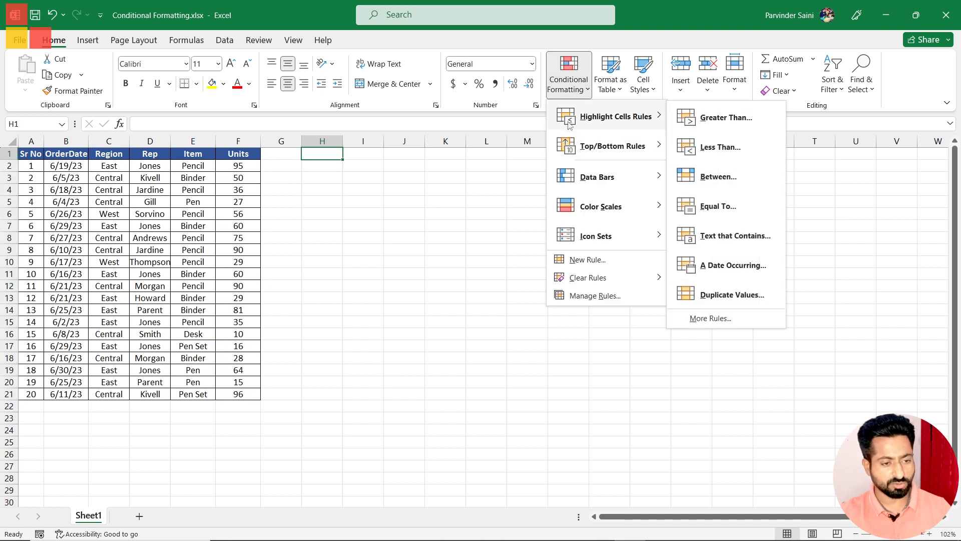
key("Escape")
key("Escape")
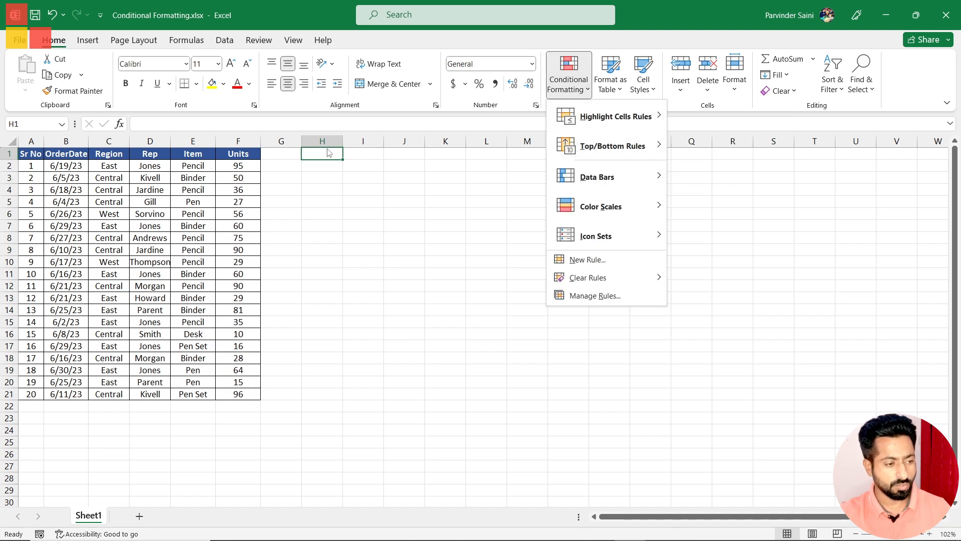
type("50")
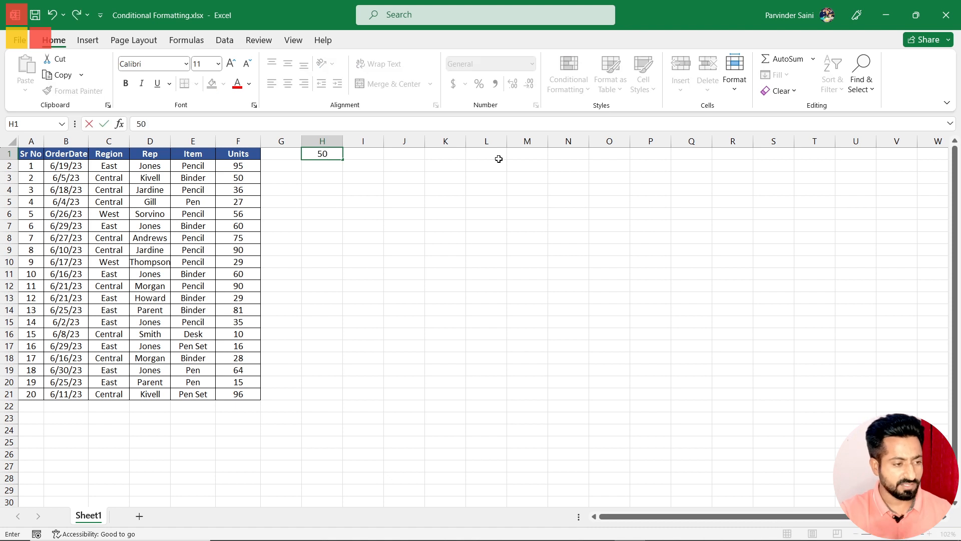
left_click(433, 273)
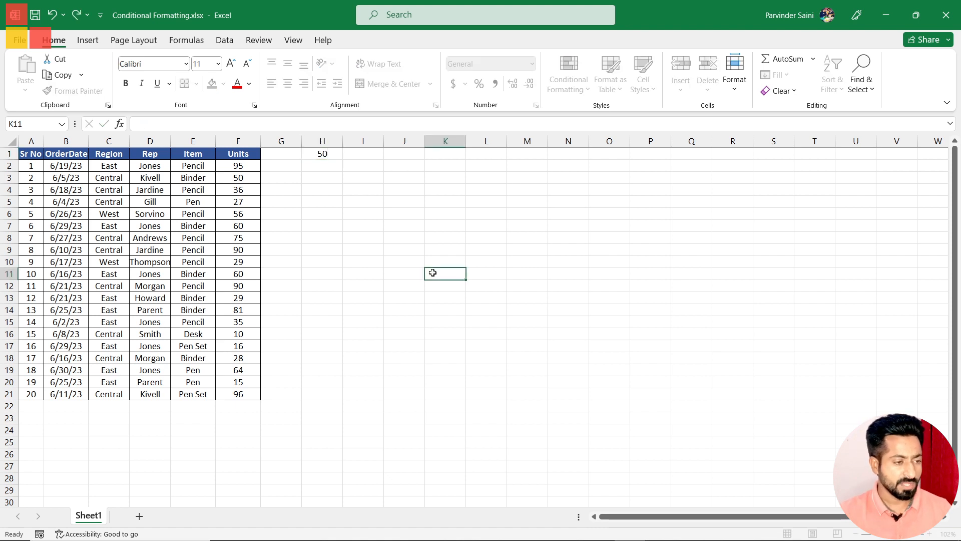
left_click(235, 166)
left_click_drag(234, 204, 237, 394)
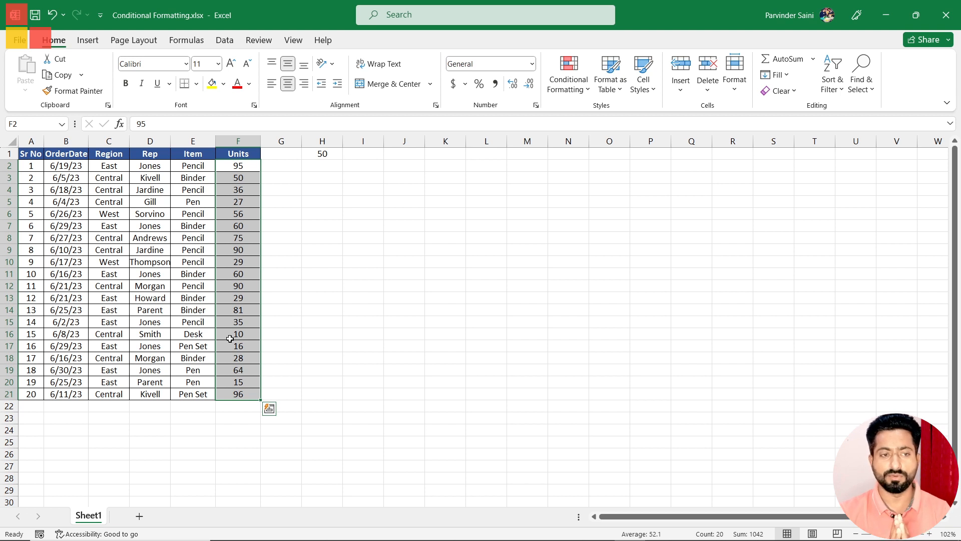
left_click(569, 83)
mouse_move(578, 117)
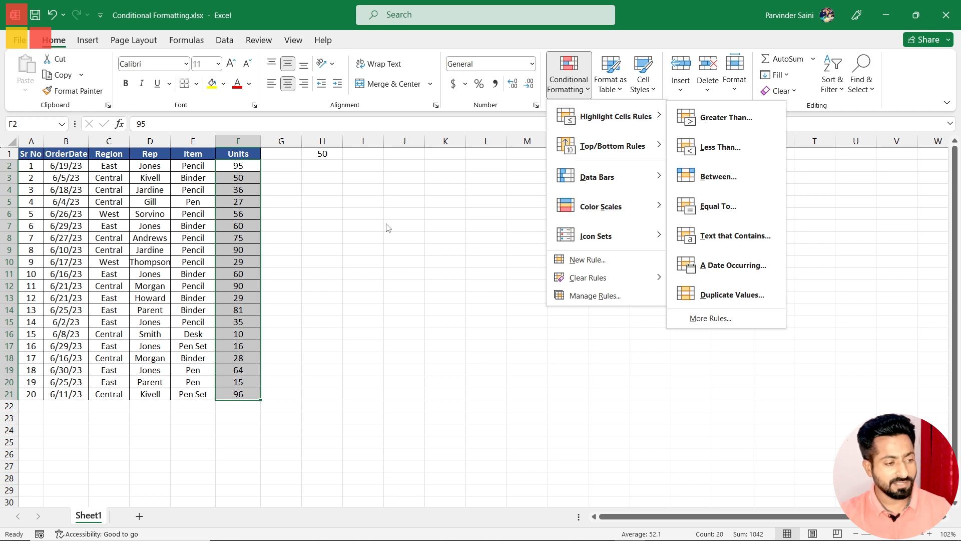
key("Escape")
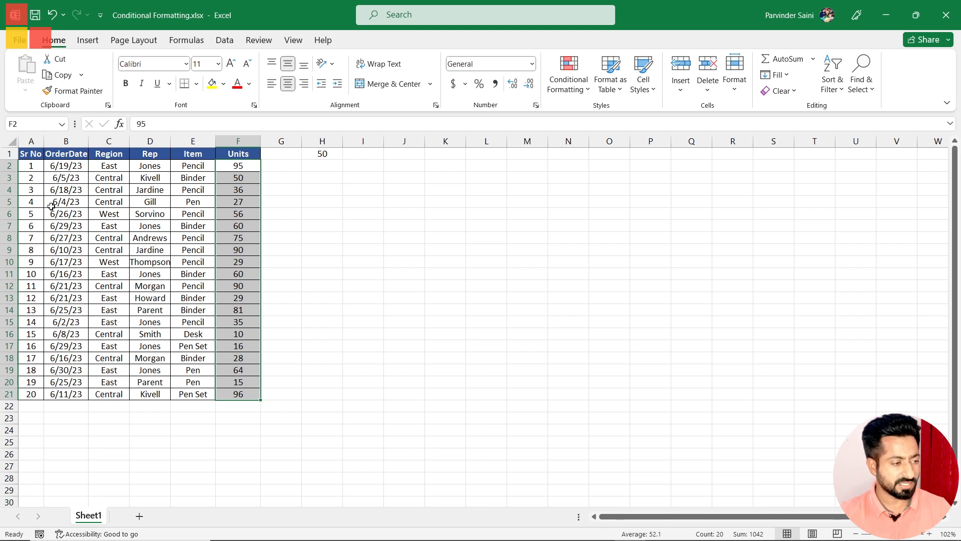
left_click(250, 249)
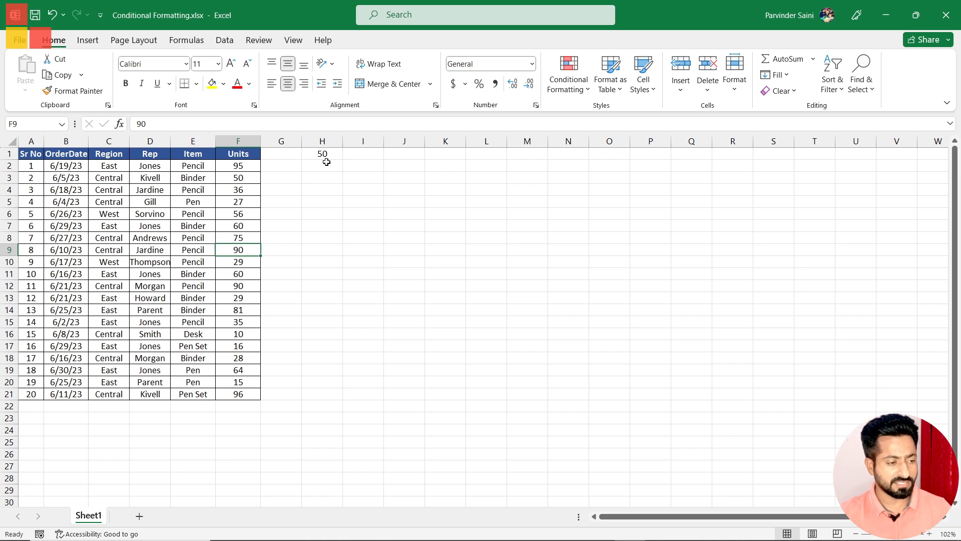
left_click_drag(247, 165, 237, 394)
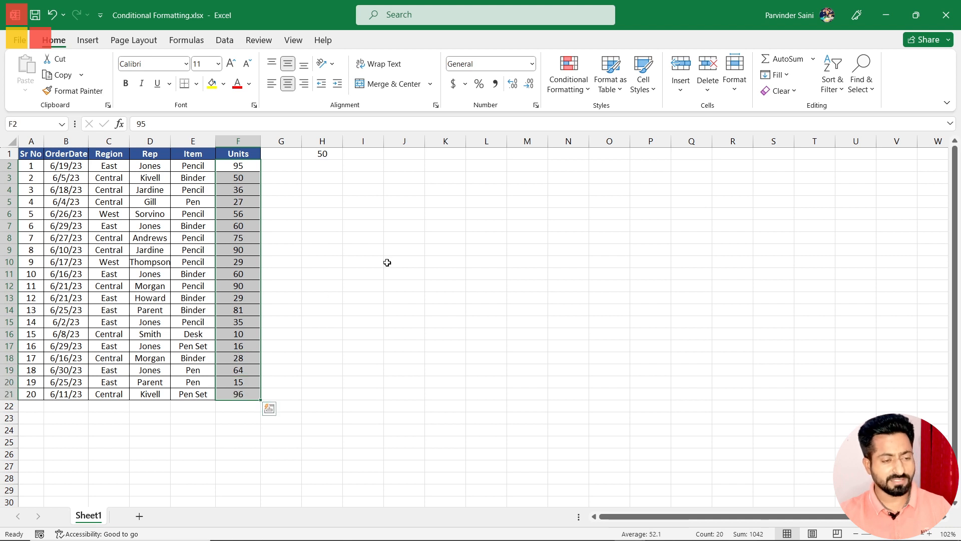
left_click(584, 90)
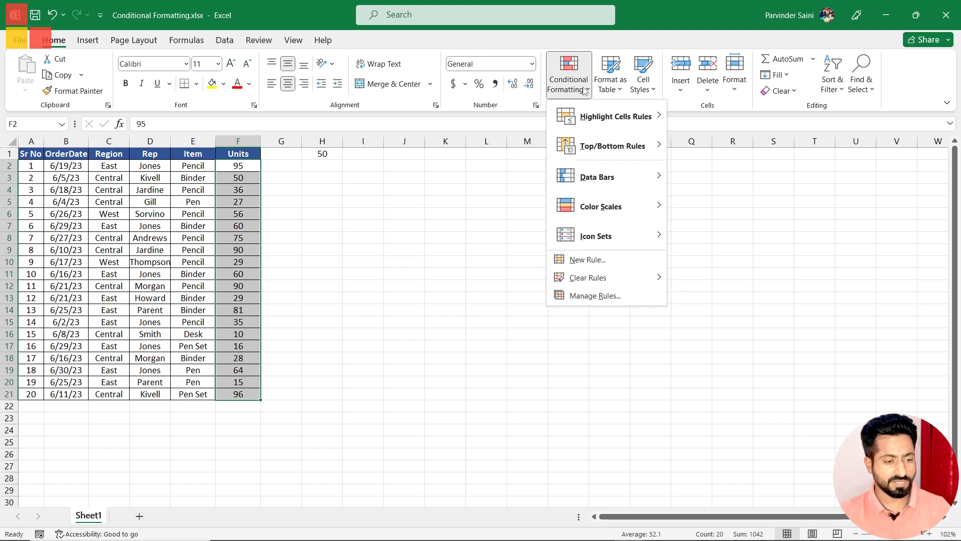
left_click(586, 259)
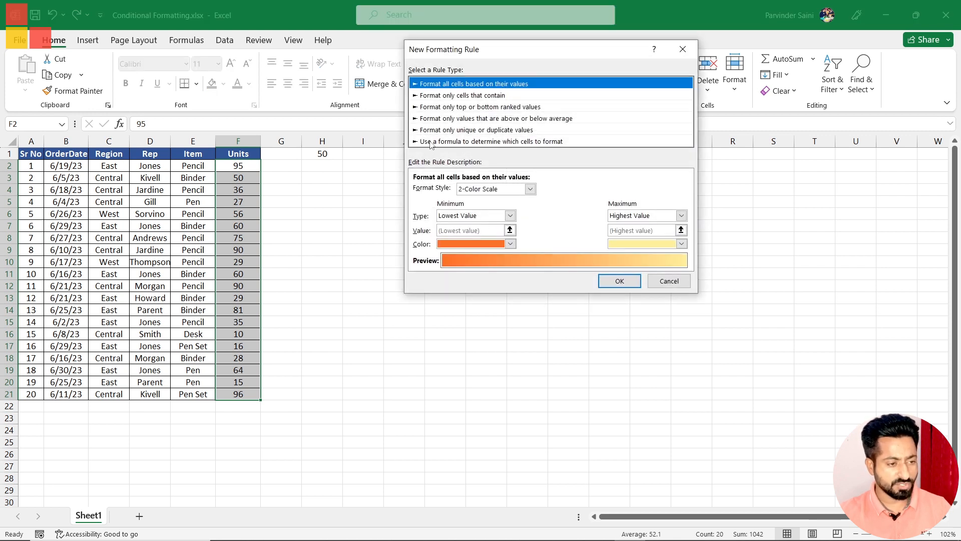
left_click(534, 142)
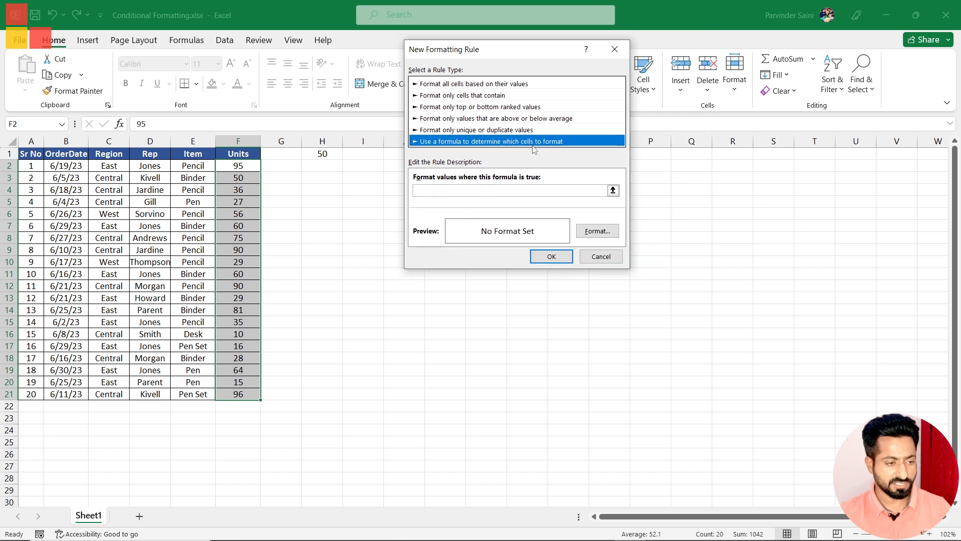
left_click(444, 190)
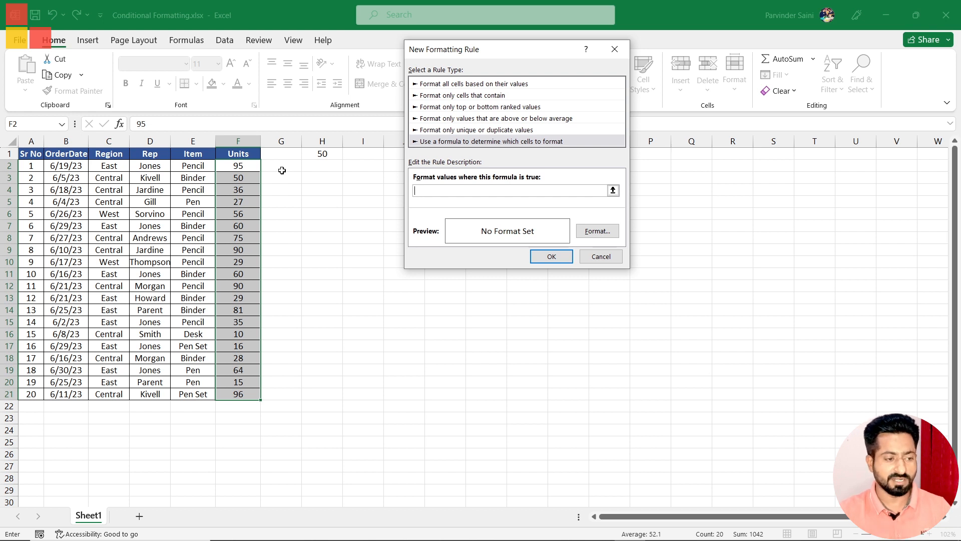
left_click(602, 255)
left_click(328, 234)
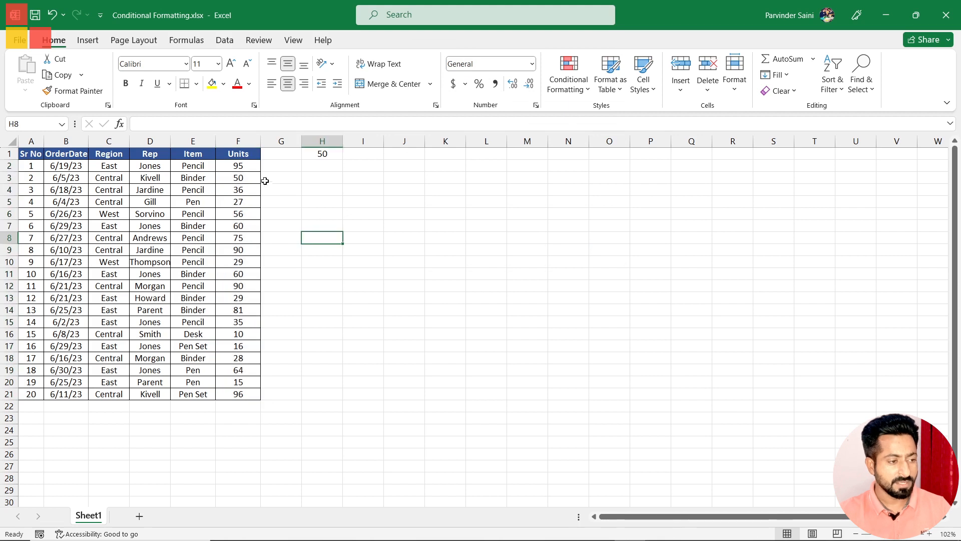
Step: Enter the formula =F2>=H1 in cell G2 to compare the first Units value with the threshold
left_click(243, 167)
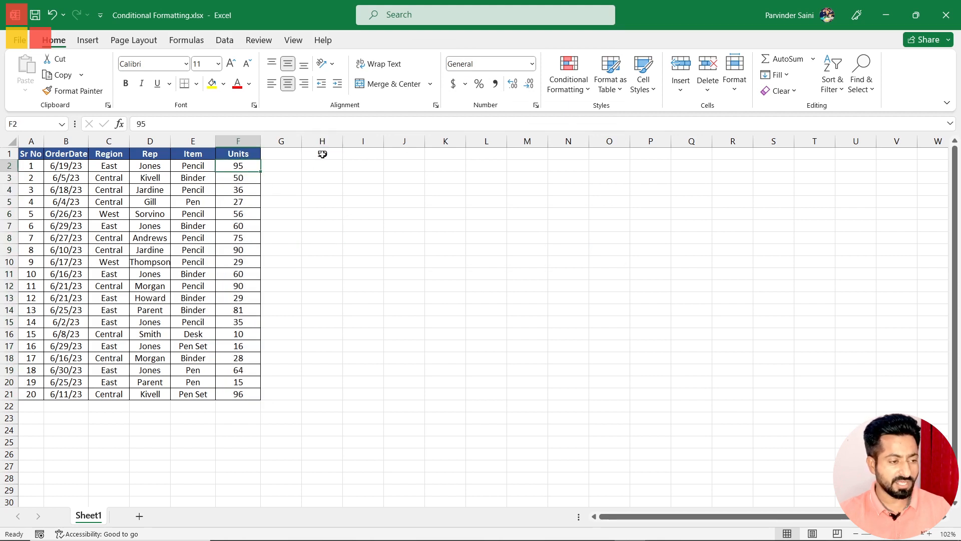
left_click(286, 166)
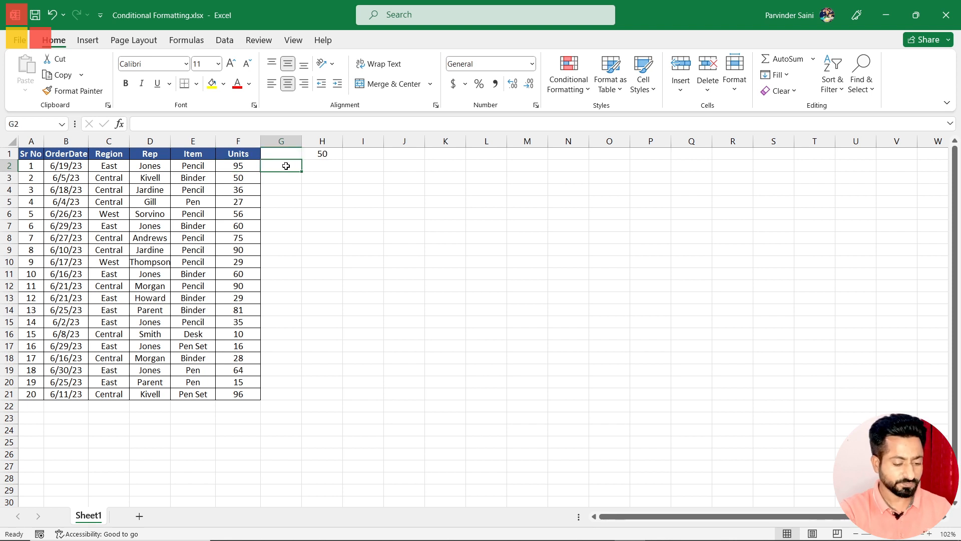
type("=")
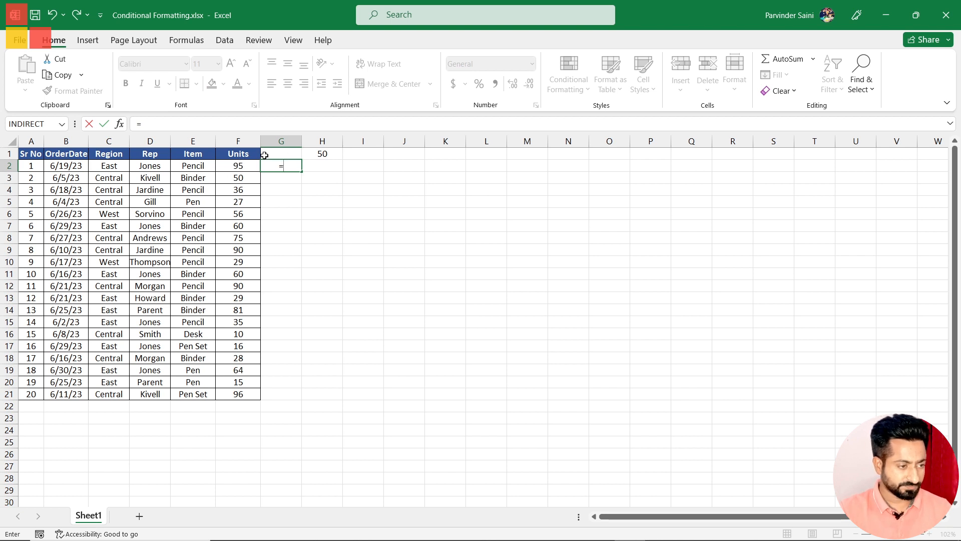
left_click(246, 167)
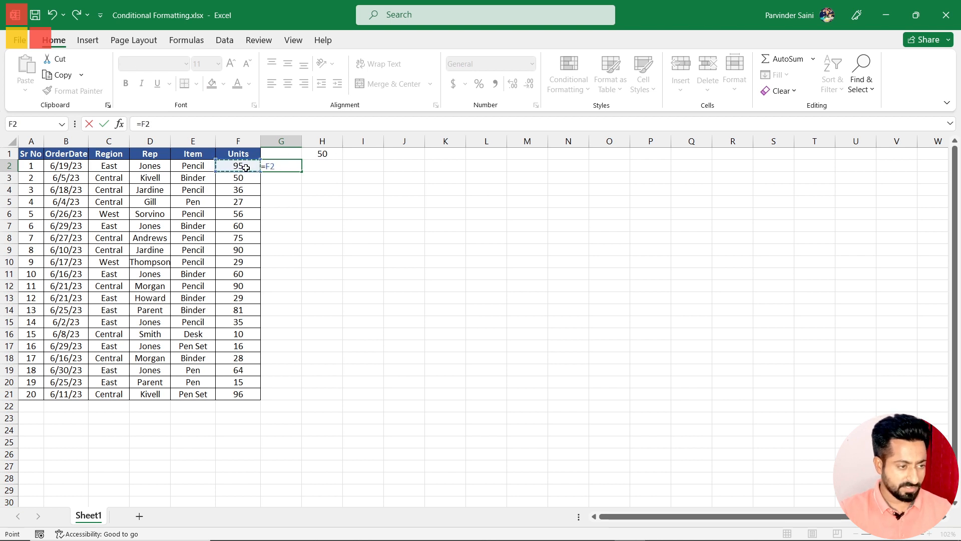
type(">")
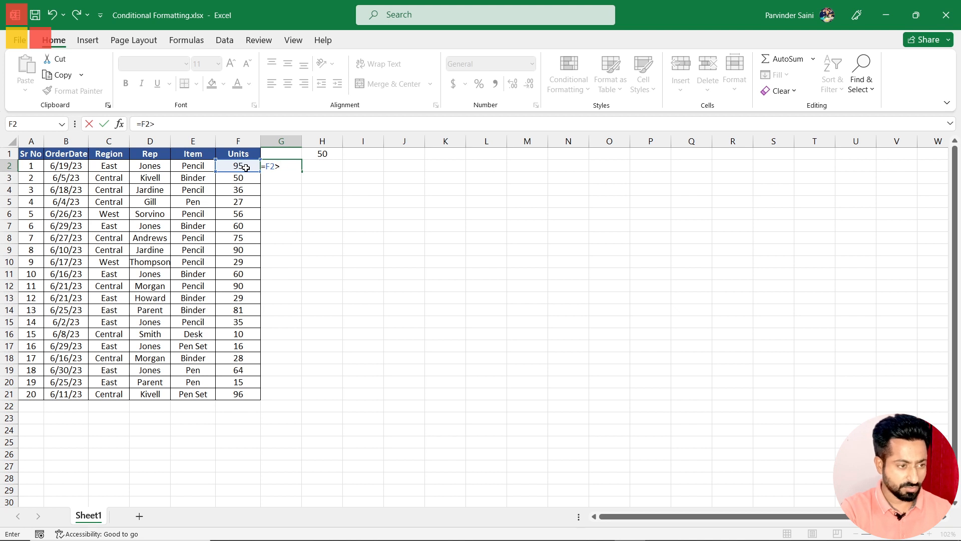
type("=")
left_click(324, 153)
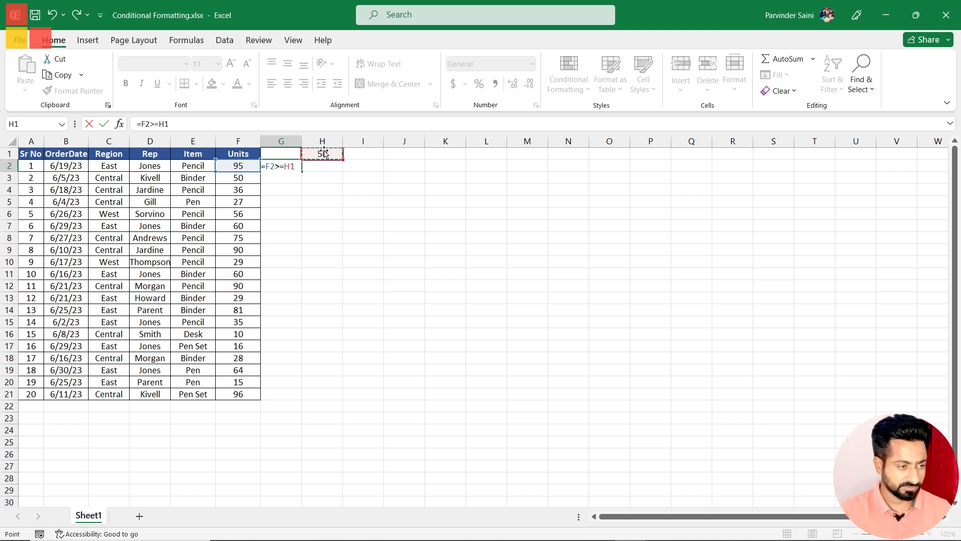
key("Return")
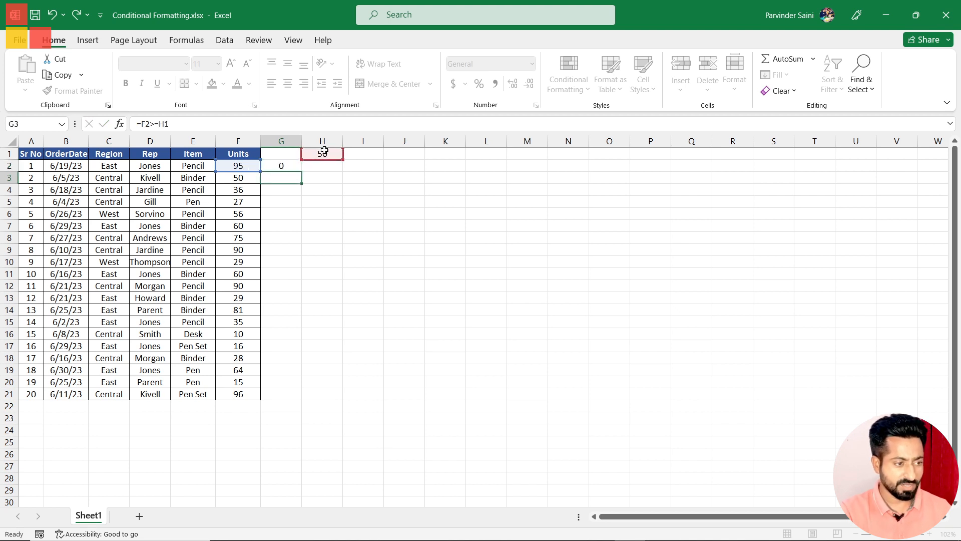
Step: Fill the G2 formula down to G21 and inspect the cell references in the copied formulas
left_click(272, 163)
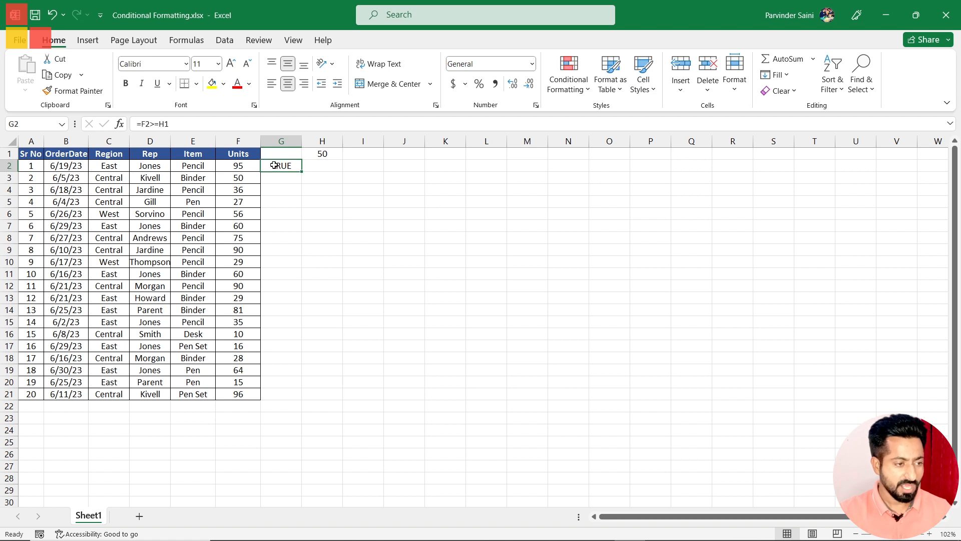
left_click_drag(300, 172, 293, 396)
left_click(286, 239)
left_click(281, 190)
double_click(281, 190)
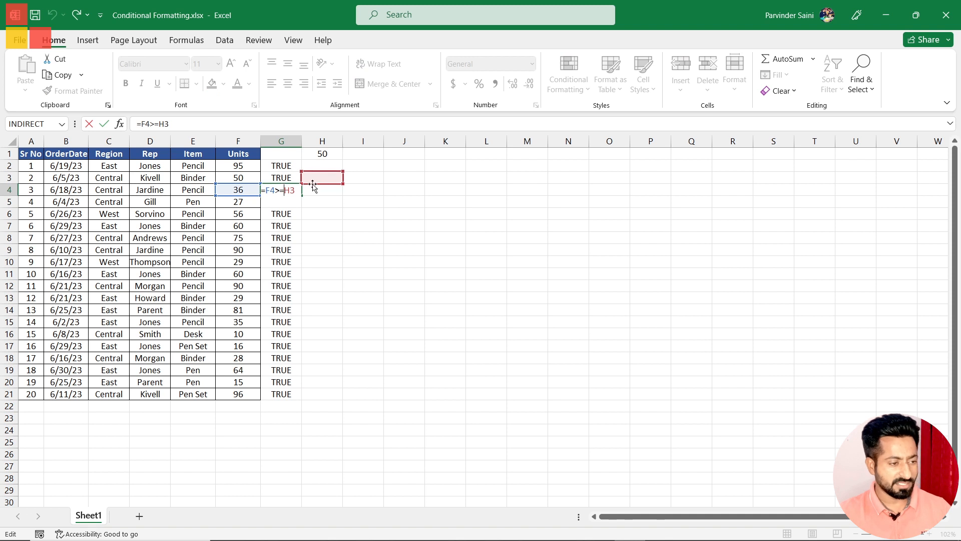
key("Escape")
left_click(283, 167)
double_click(290, 182)
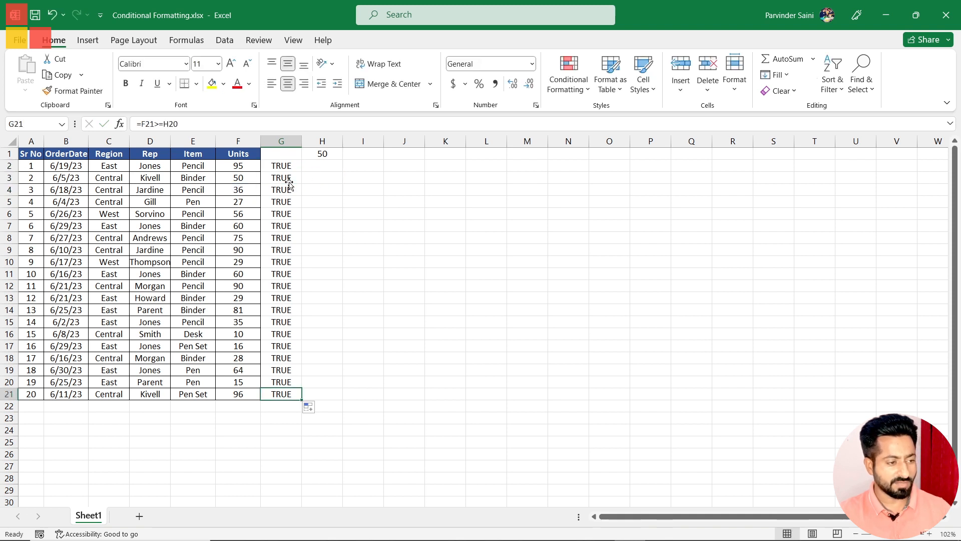
double_click(284, 186)
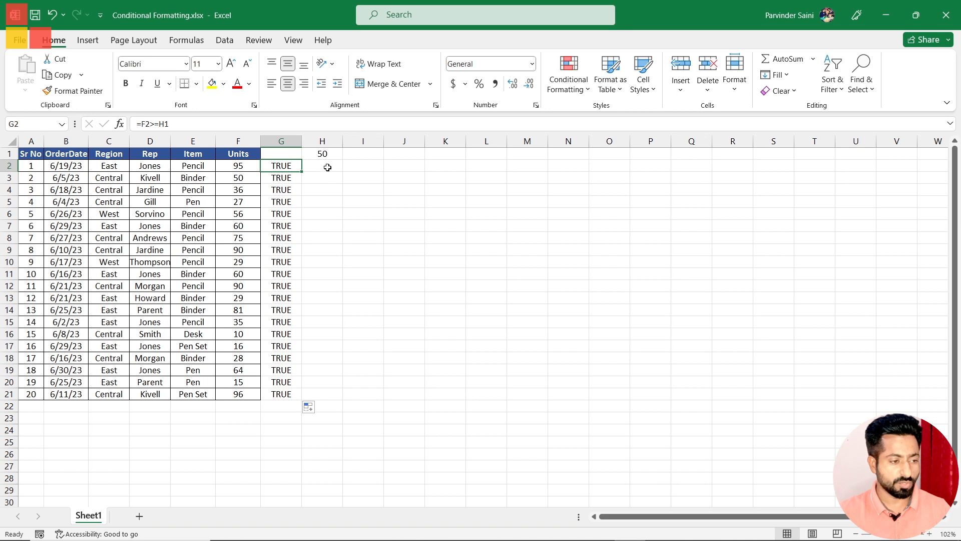
Step: Make the threshold reference in G2 absolute so the formula reads =F2>=$H$1, and fill it down to G21
left_click(320, 154)
left_click(292, 168)
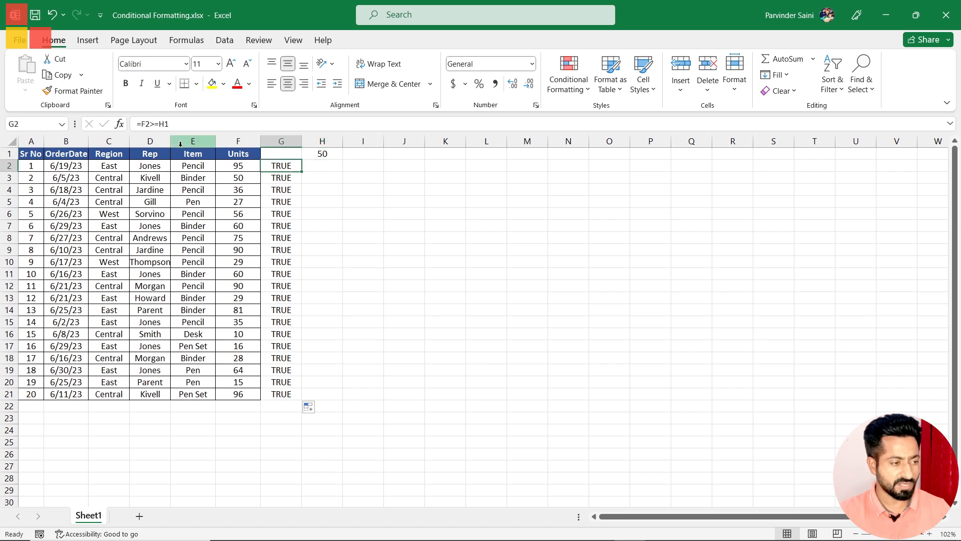
left_click(169, 125)
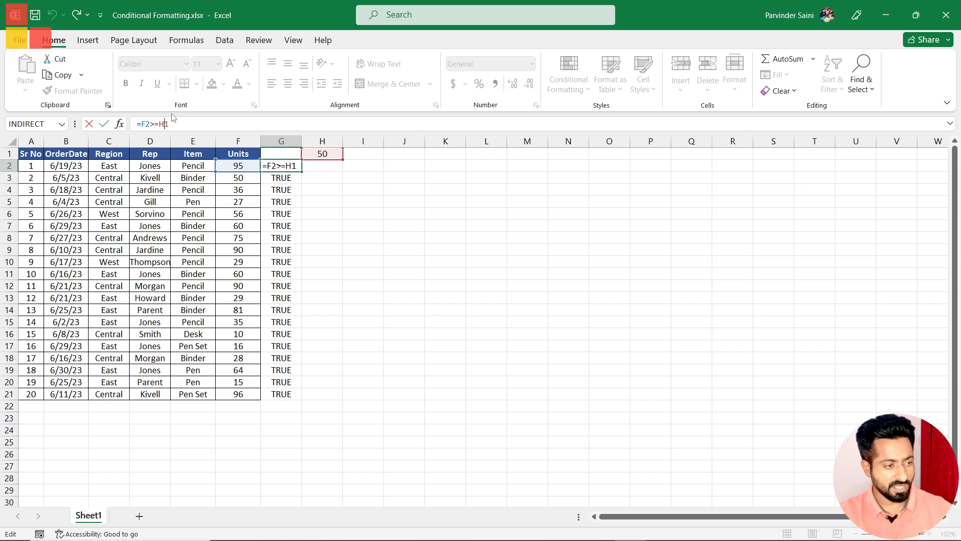
key("F4")
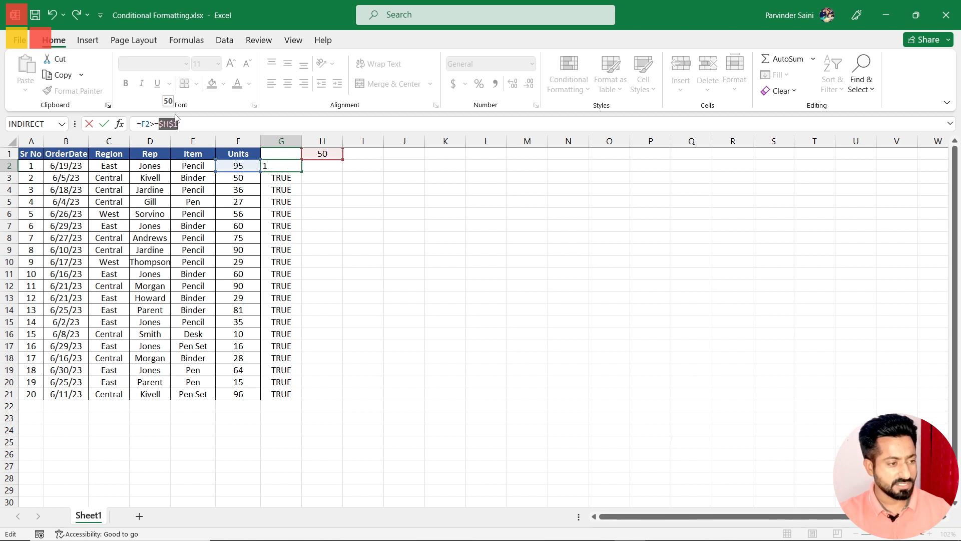
key("Return")
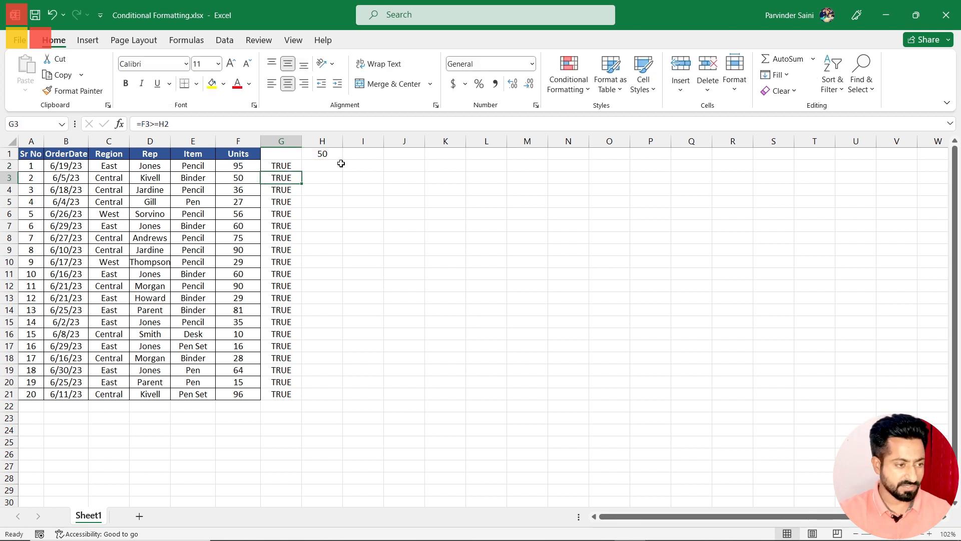
left_click(283, 169)
left_click_drag(301, 172, 291, 395)
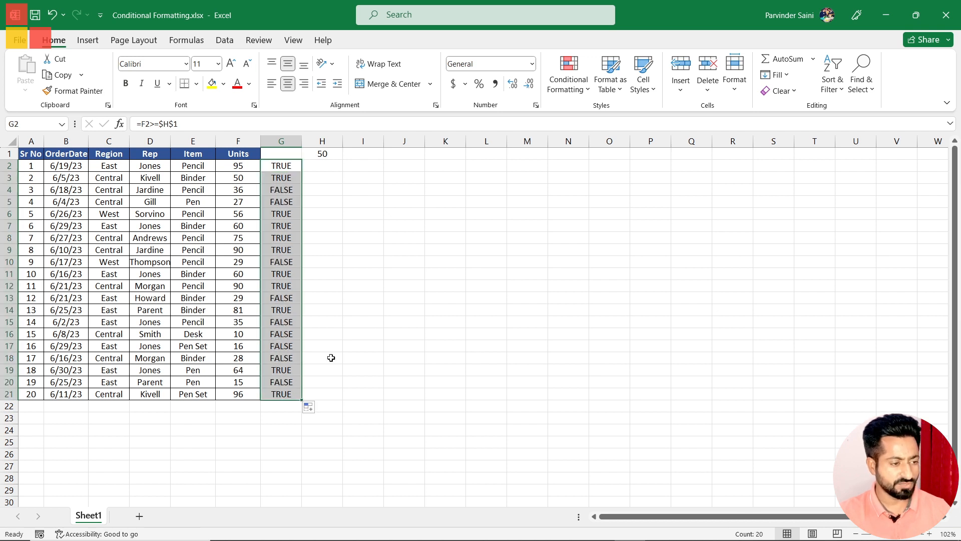
Step: Compare the TRUE/FALSE results in column G with the Units values in rows 3 to 5
left_click(382, 323)
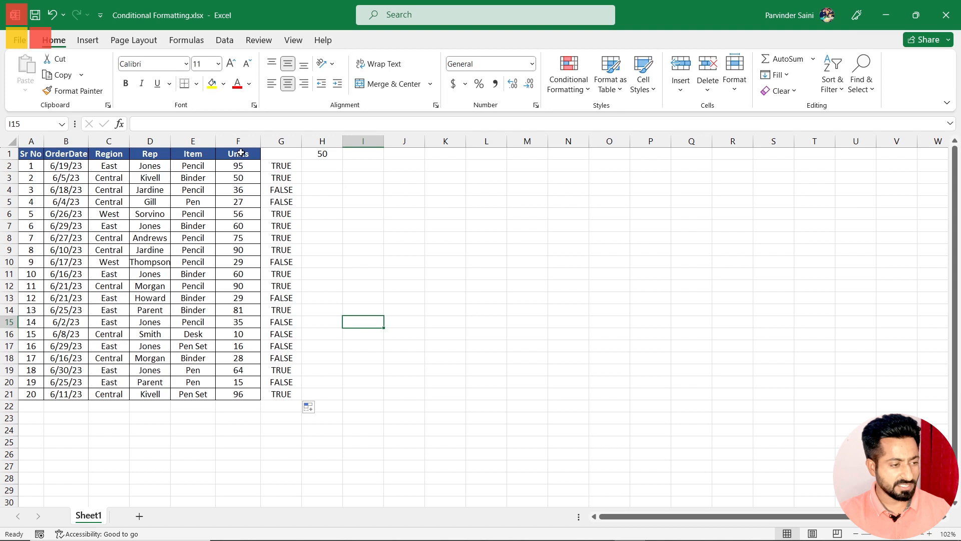
left_click(279, 176)
left_click(282, 190)
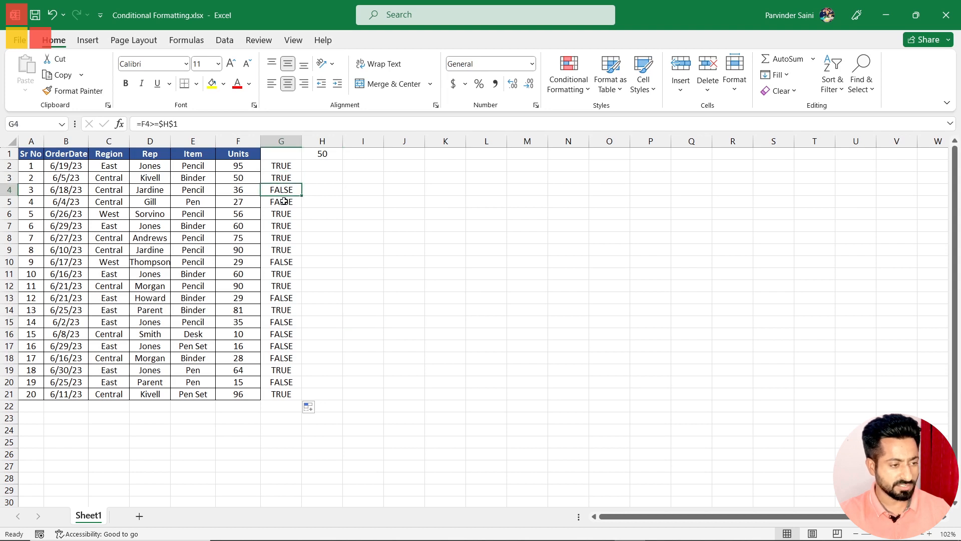
left_click(237, 189)
left_click(283, 189)
left_click(243, 200)
left_click(279, 202)
Step: Copy the formula text =F2>=$H$1 from cell G2 without changing the cell
left_click_drag(180, 124, 135, 124)
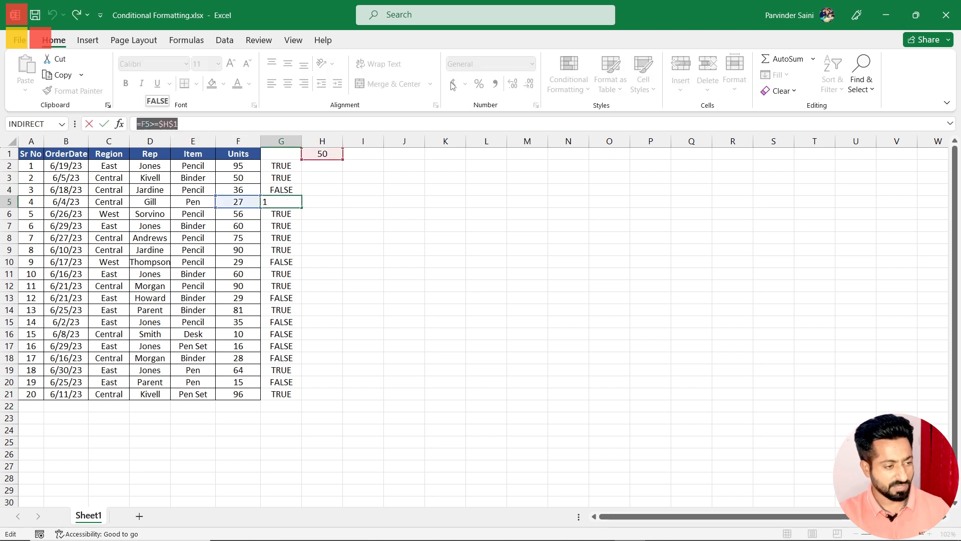
key("ctrl+c")
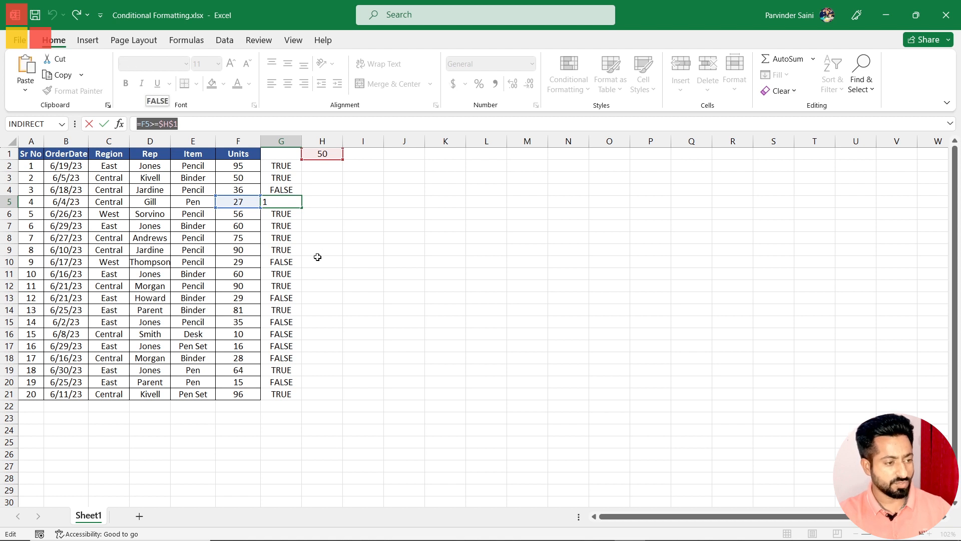
key("Escape")
key("ctrl+Up")
left_click_drag(214, 125, 131, 124)
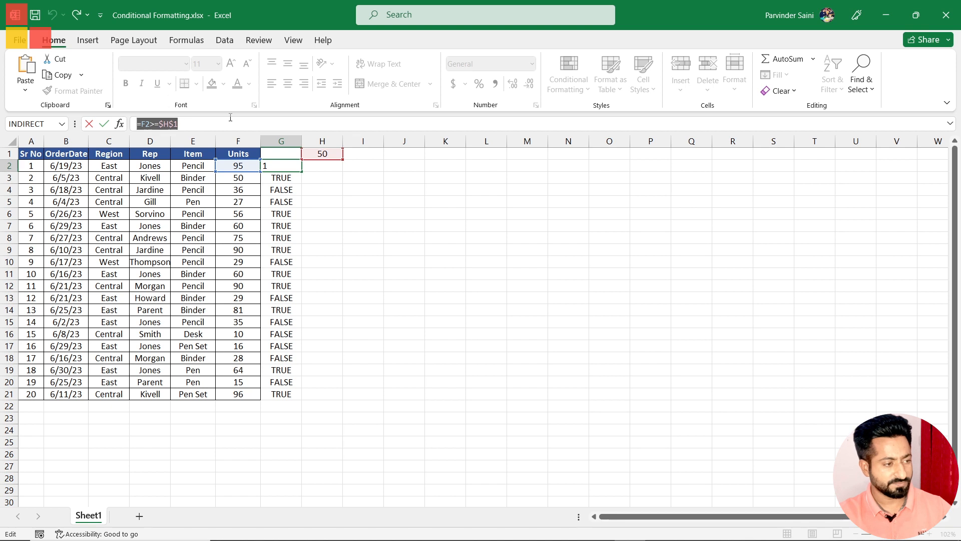
key("Escape")
Step: Start a formula-based conditional formatting rule for the Units values in F2:F21, using the formula =F2>=$H$1
left_click_drag(236, 164, 234, 391)
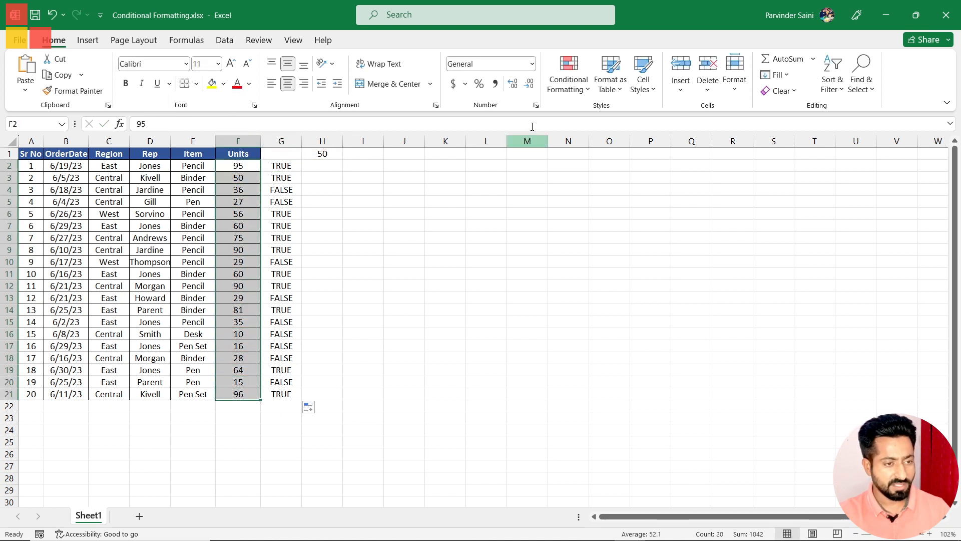
left_click(569, 80)
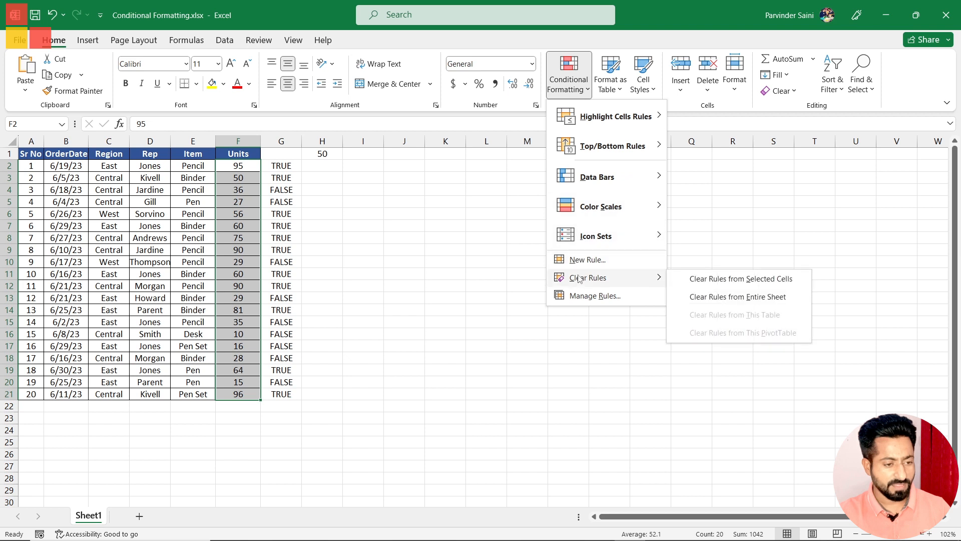
left_click(587, 260)
left_click(434, 129)
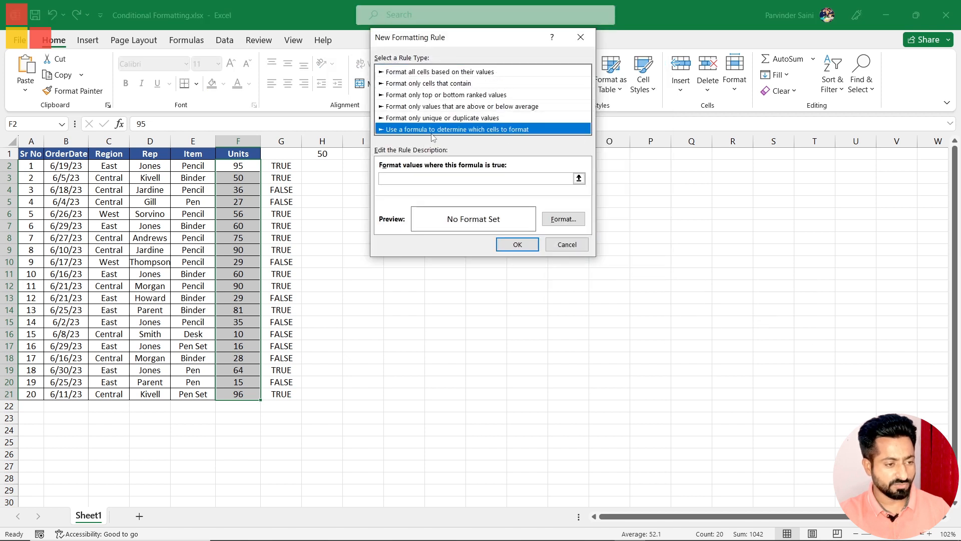
left_click(421, 178)
key("ctrl+v")
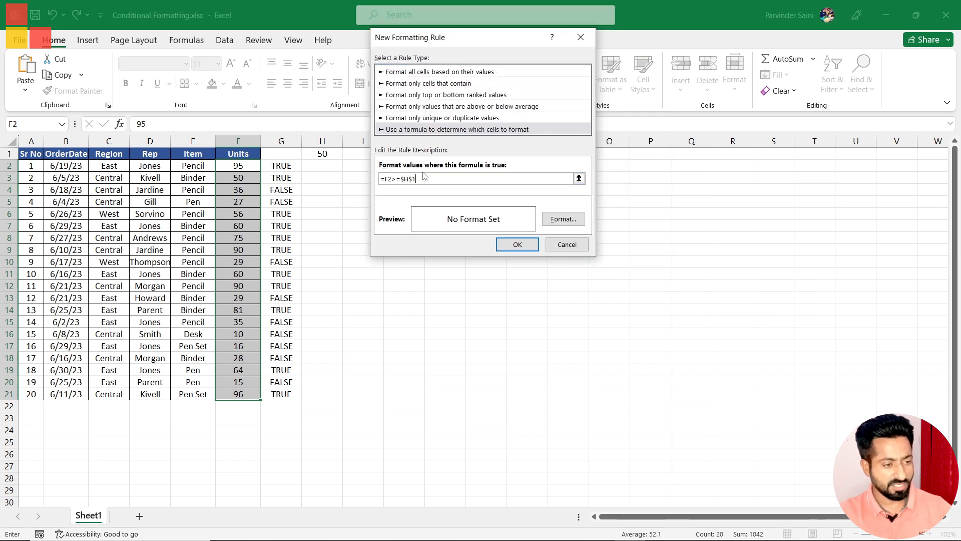
Step: Give the Units rule a light green fill and dark green font, and apply it
left_click(558, 220)
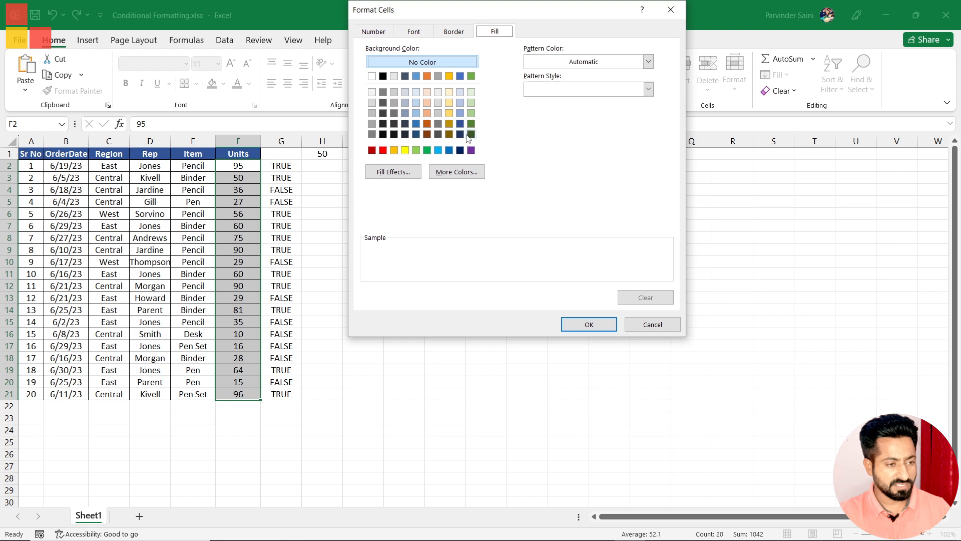
left_click(471, 113)
left_click(415, 32)
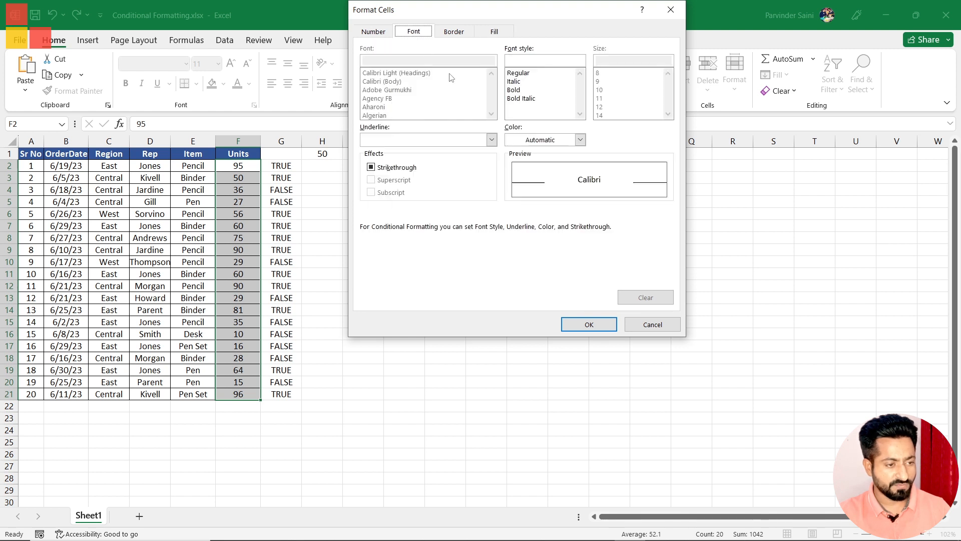
left_click(543, 140)
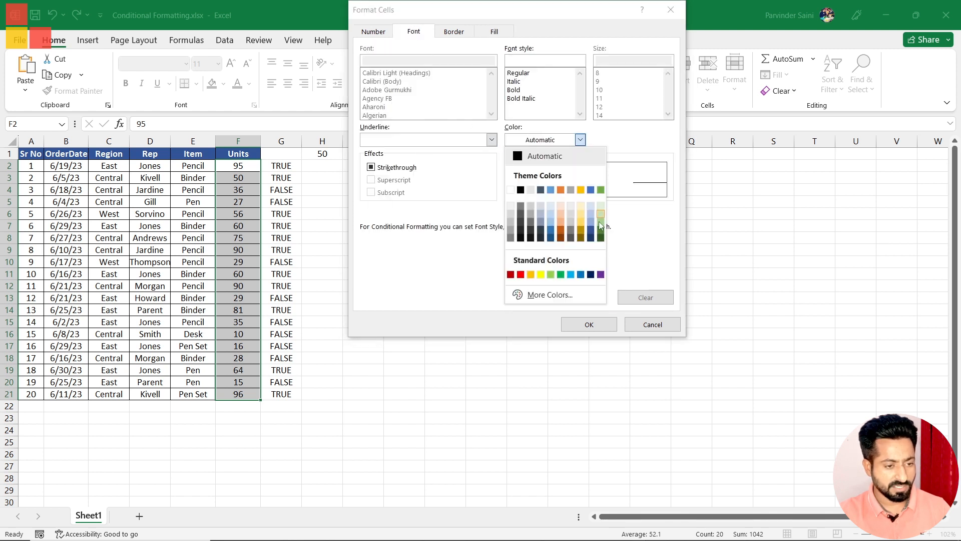
left_click(601, 237)
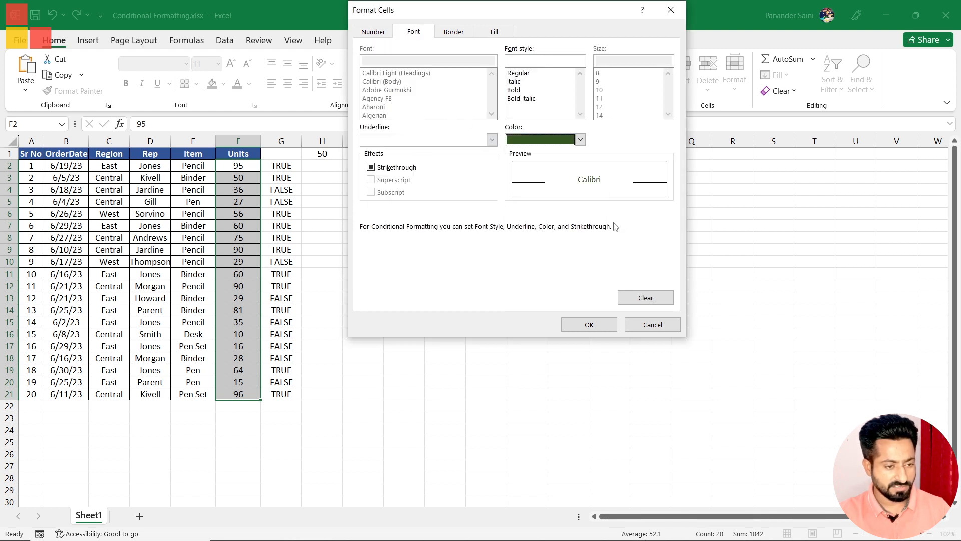
left_click(599, 332)
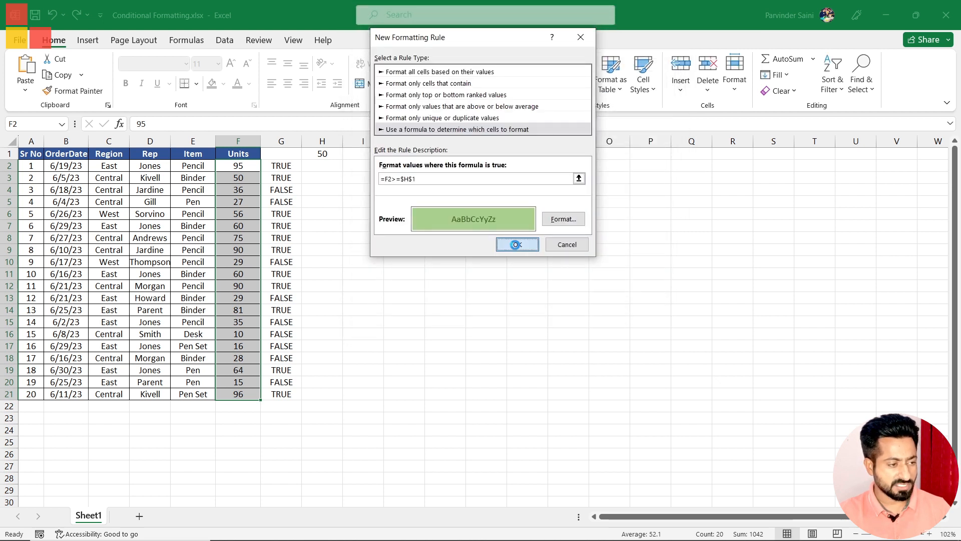
left_click(516, 244)
left_click(451, 288)
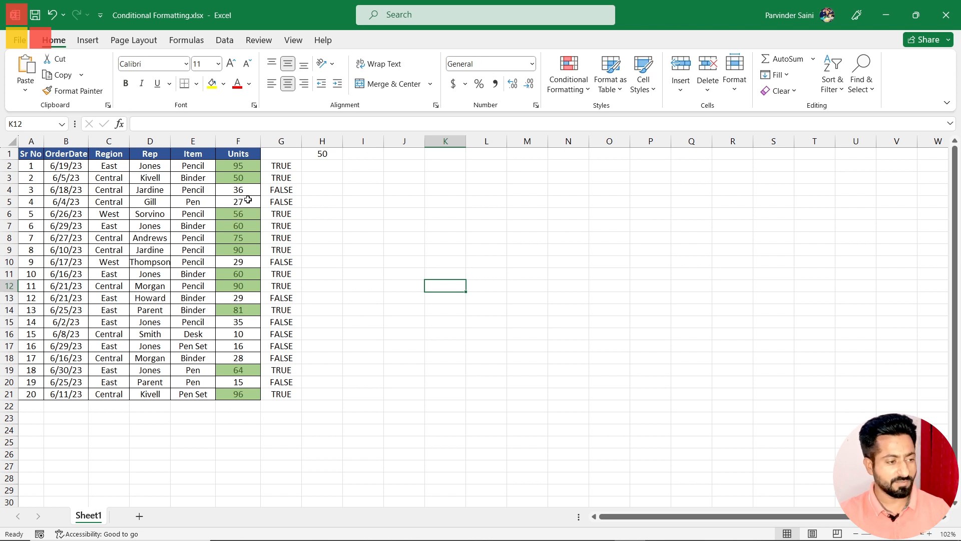
Step: Clear the conditional formatting rules from the entire sheet
left_click(566, 85)
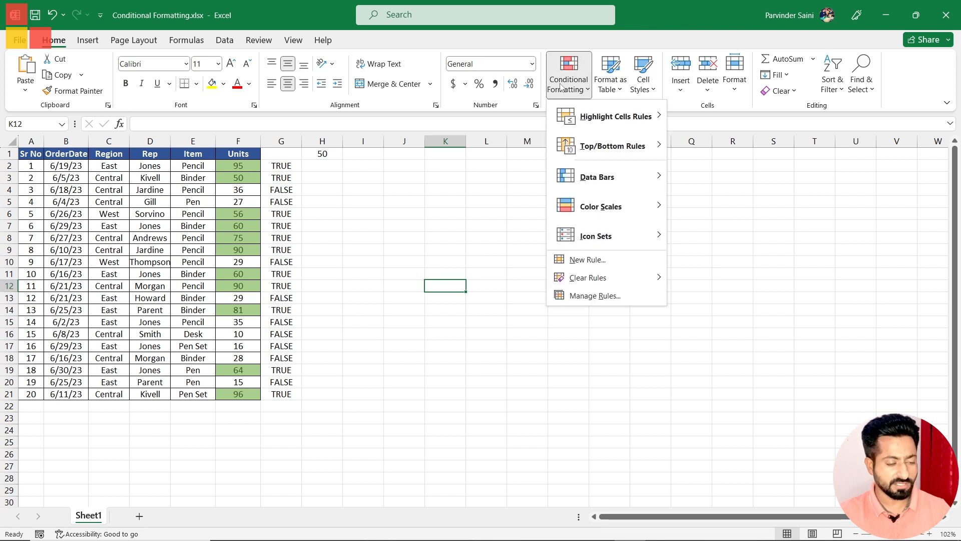
mouse_move(591, 278)
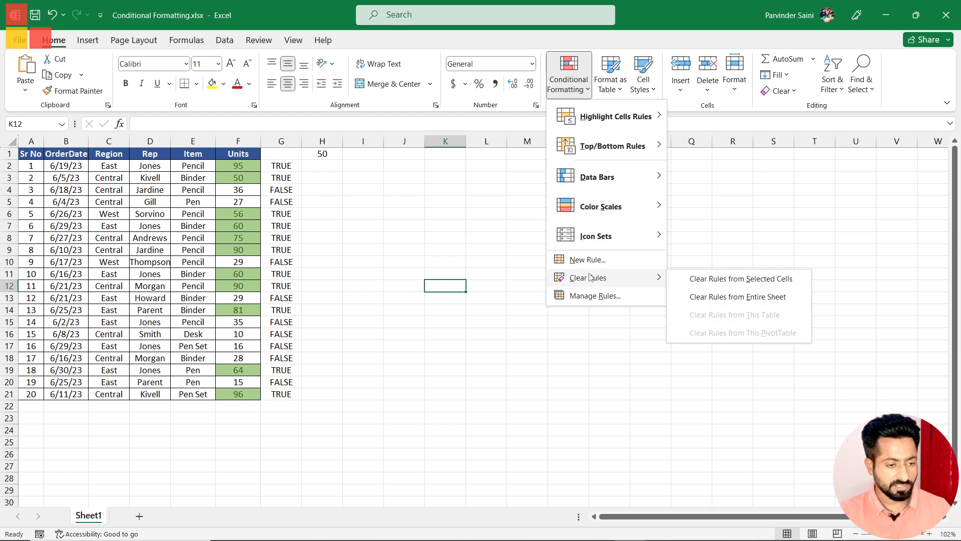
left_click(734, 296)
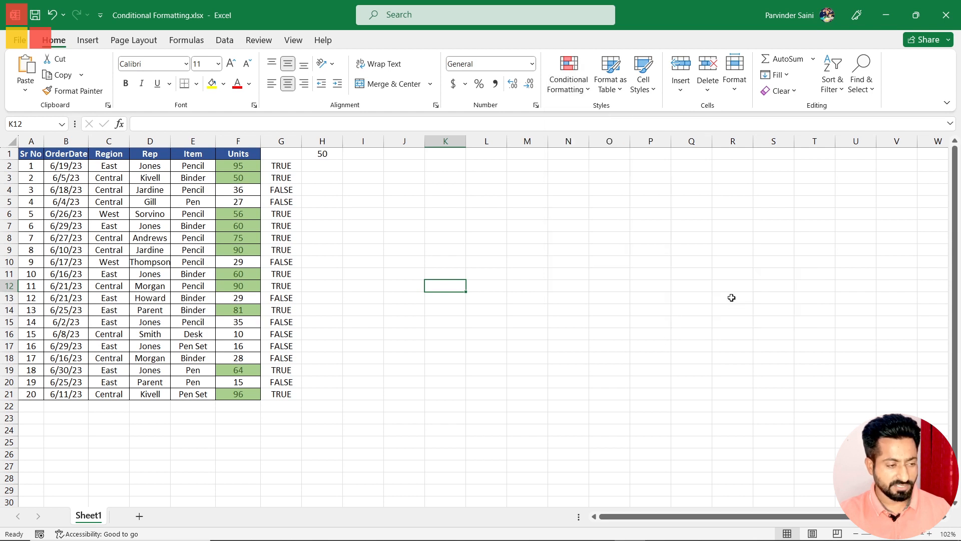
left_click(363, 261)
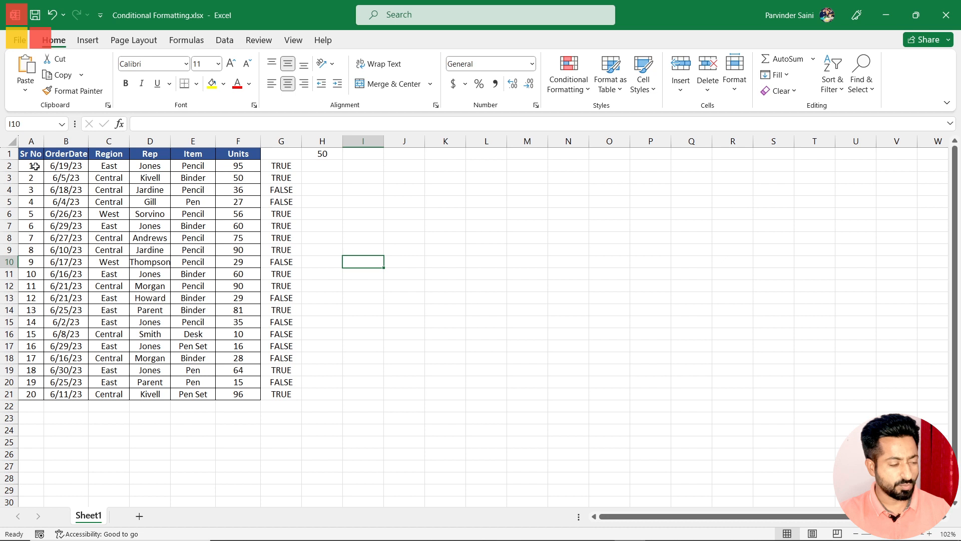
Step: Start a formula-based conditional formatting rule for the whole data range A2:F21 with the formula =F2>=$H$1
left_click_drag(30, 163, 238, 396)
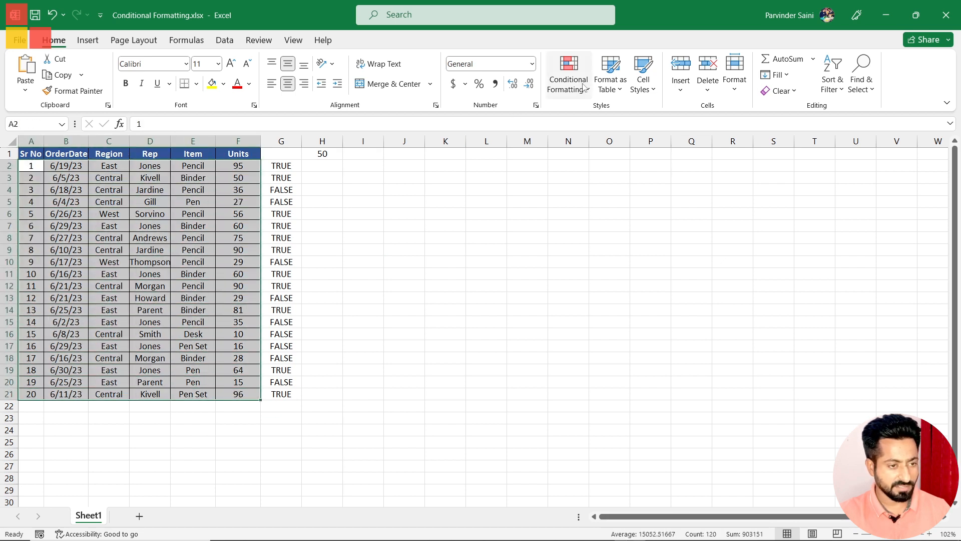
left_click(558, 90)
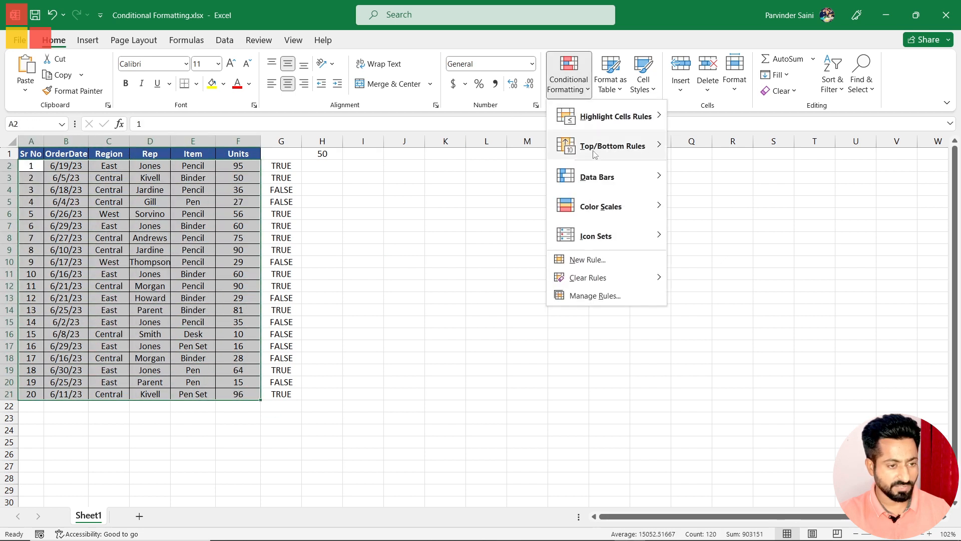
left_click(582, 261)
left_click(379, 117)
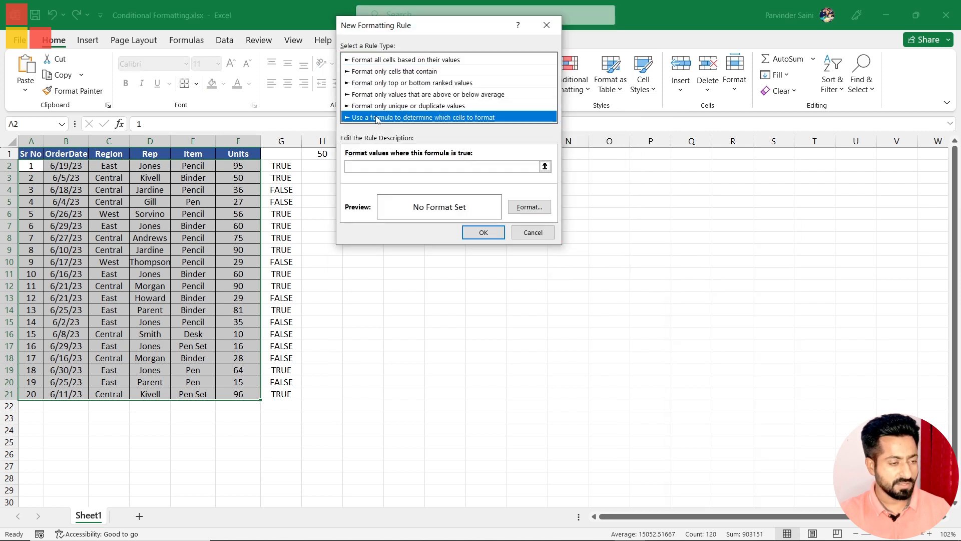
left_click(367, 168)
type("=F2>=$H$1")
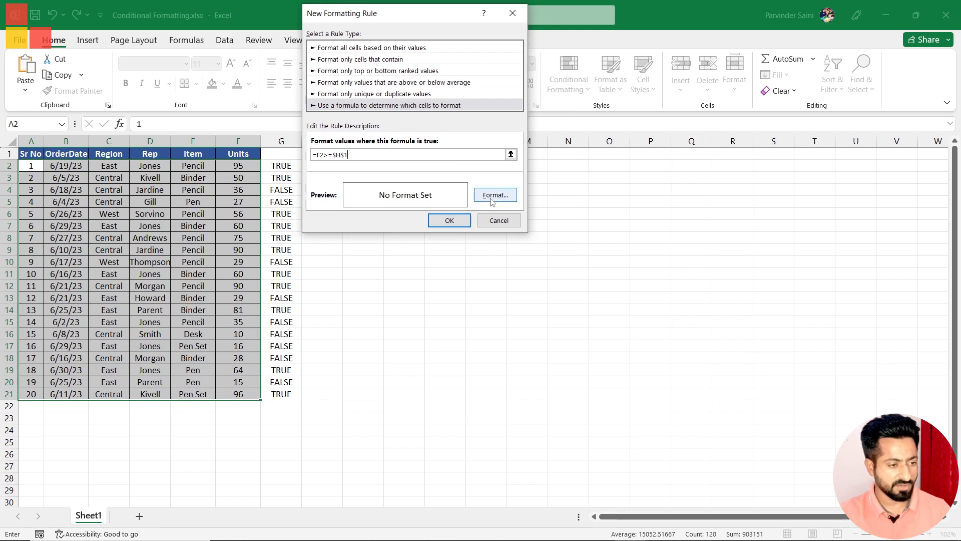
Step: Give the A2:F21 rule a light green fill and darker green font, and apply it
left_click(493, 195)
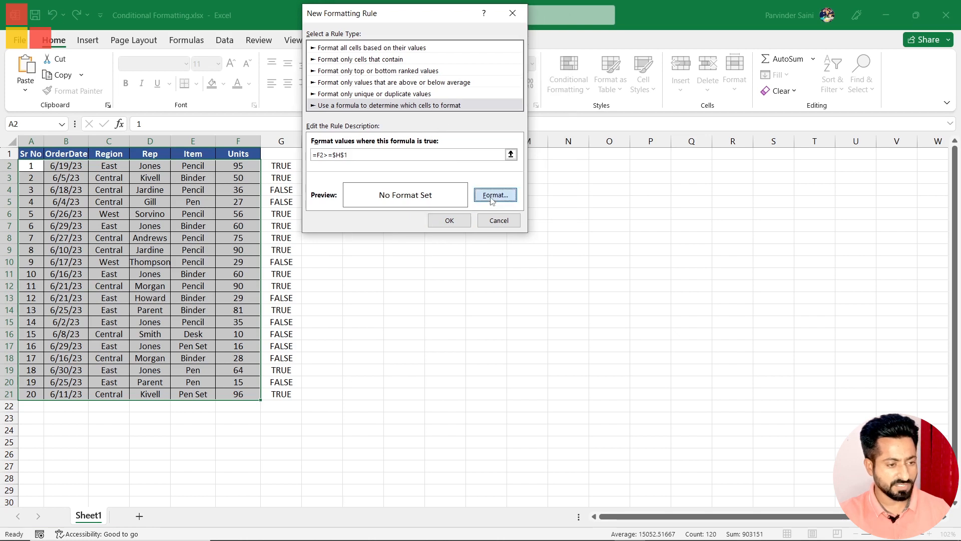
left_click(431, 34)
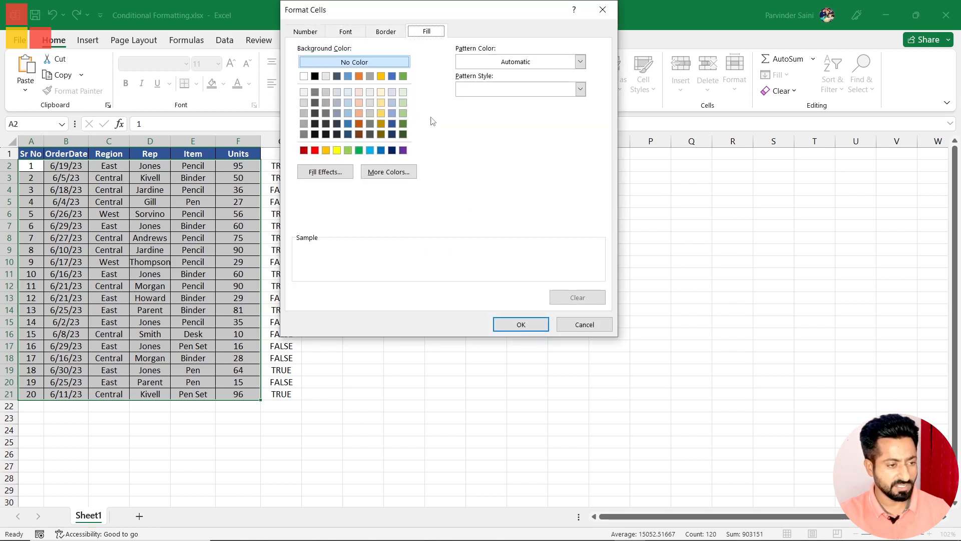
left_click(403, 113)
left_click(348, 33)
left_click(472, 144)
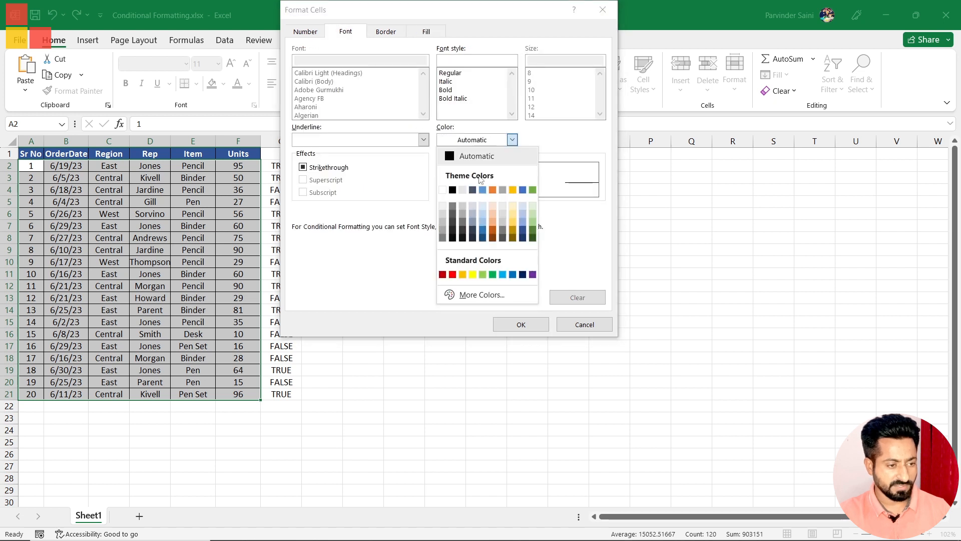
left_click(532, 228)
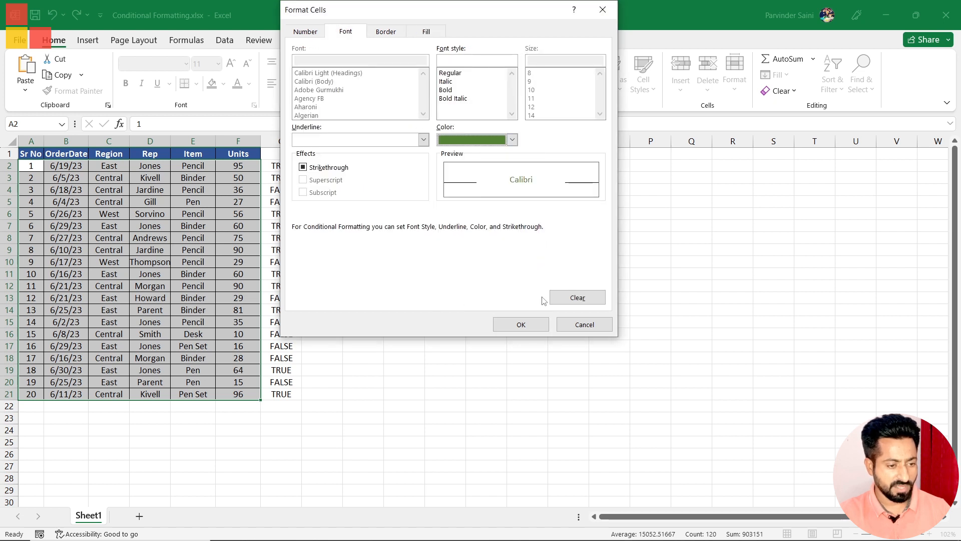
left_click(521, 325)
left_click(449, 218)
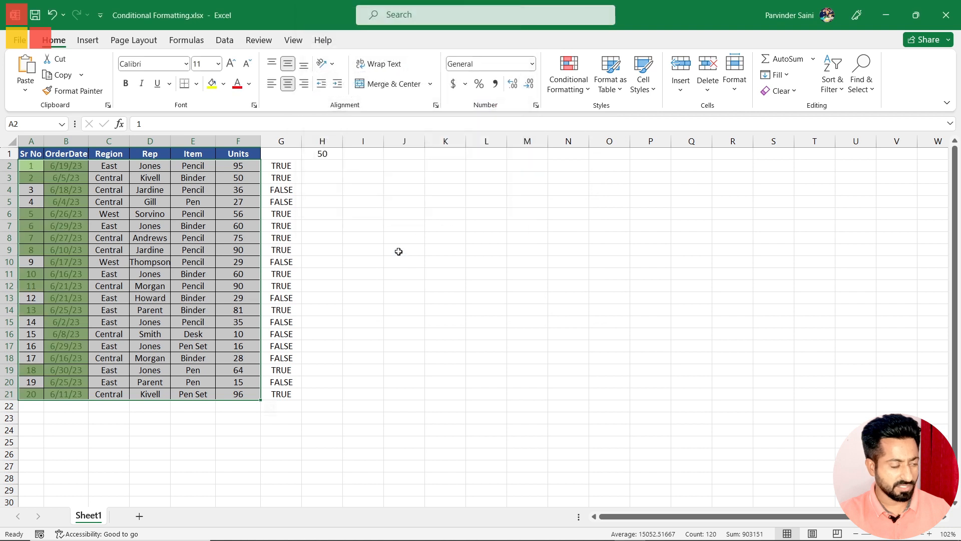
left_click(359, 264)
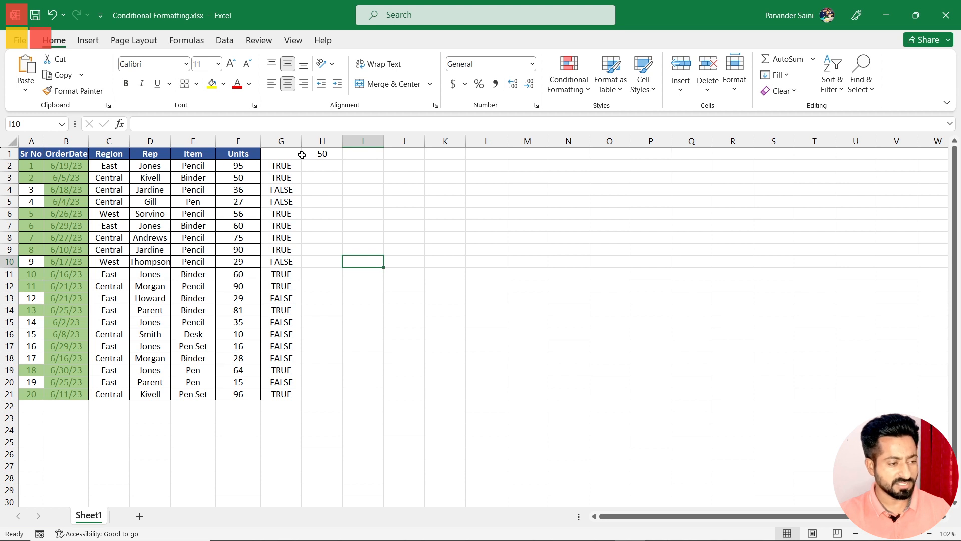
Step: Fill the G2 formula across to K2 to test how its Units reference shifts between columns
left_click(240, 165)
left_click(280, 167)
left_click(234, 167)
left_click(273, 164)
left_click_drag(303, 171, 407, 186)
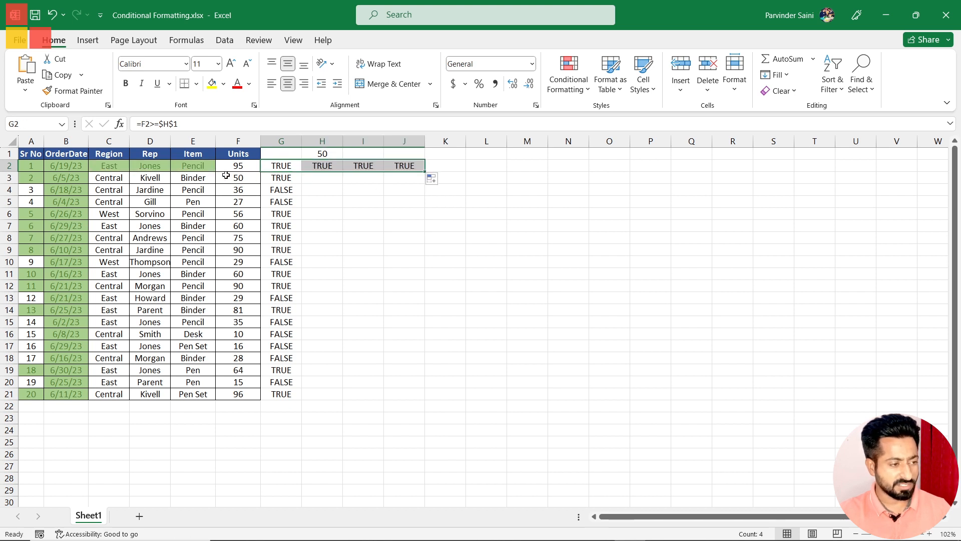
left_click_drag(427, 176, 480, 170)
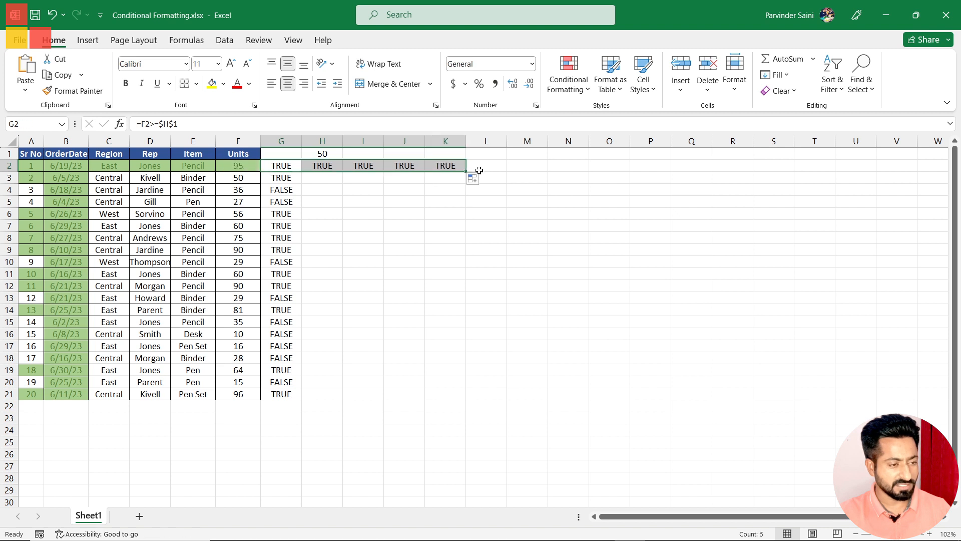
Step: Fill the G4 formula across row 4 to K4
left_click(286, 177)
left_click(292, 191)
left_click_drag(302, 195, 475, 198)
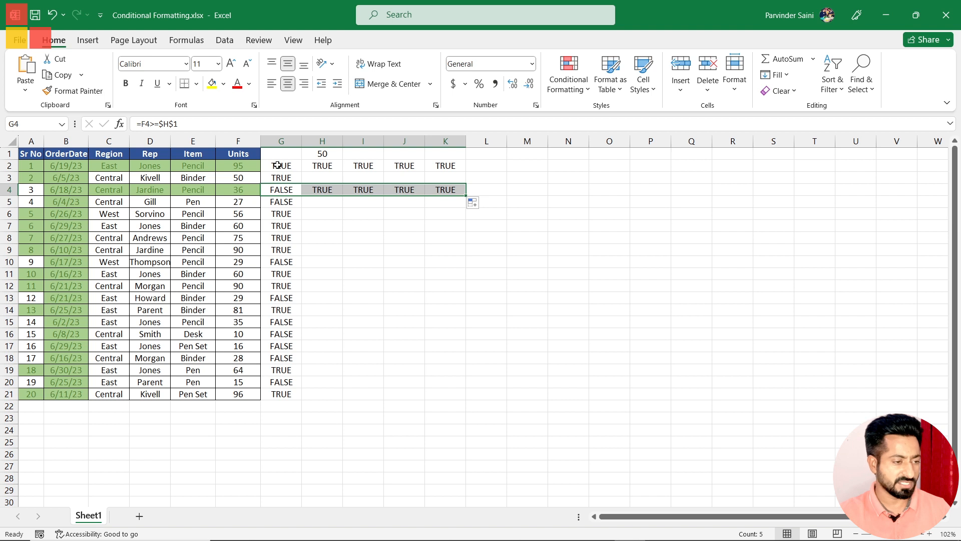
Step: Inspect the Units column reference in the formulas in G4 and G2, leaving both formulas unedited
left_click(278, 189)
left_click(279, 164)
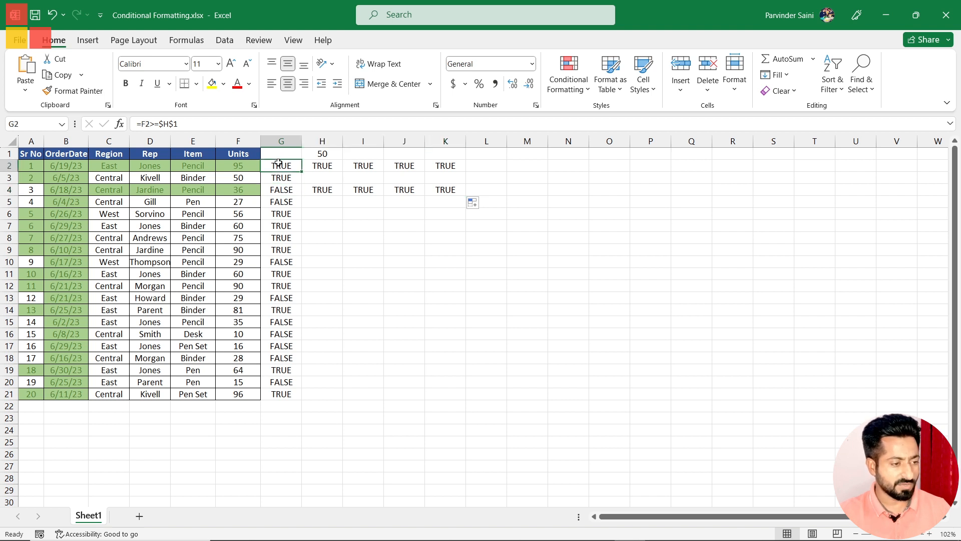
left_click(142, 124)
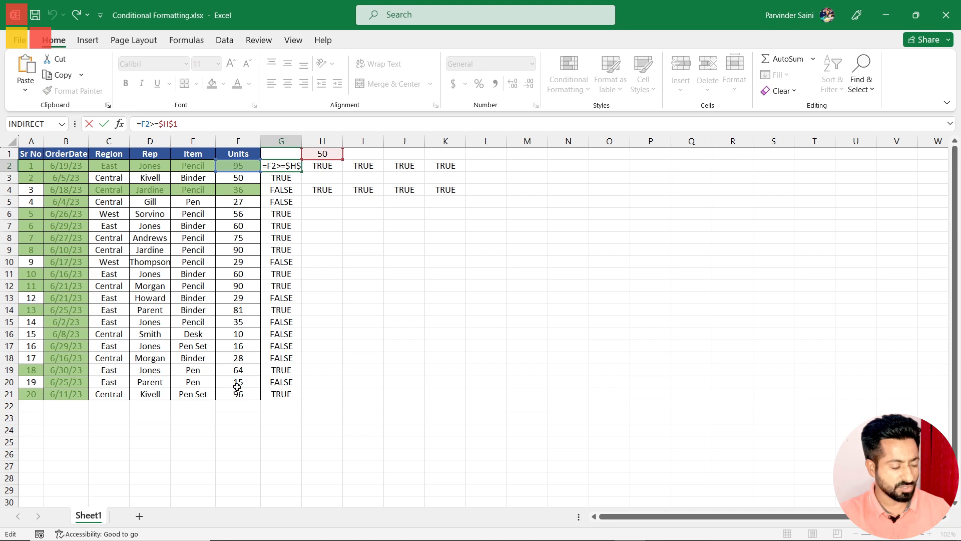
key("Escape")
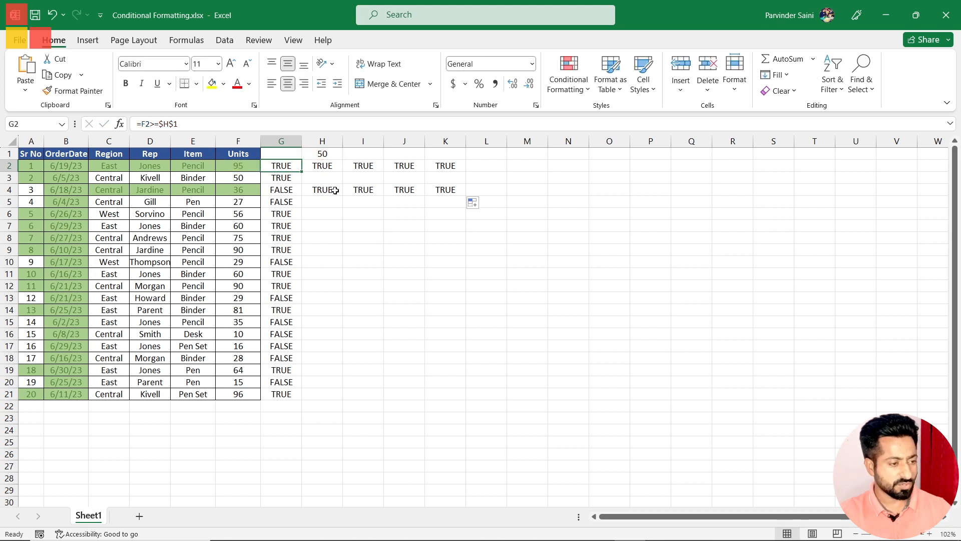
Step: Inspect how the Units reference shifts in the row 4 formulas in H4, I4 and K4, leaving them unedited
left_click(321, 187)
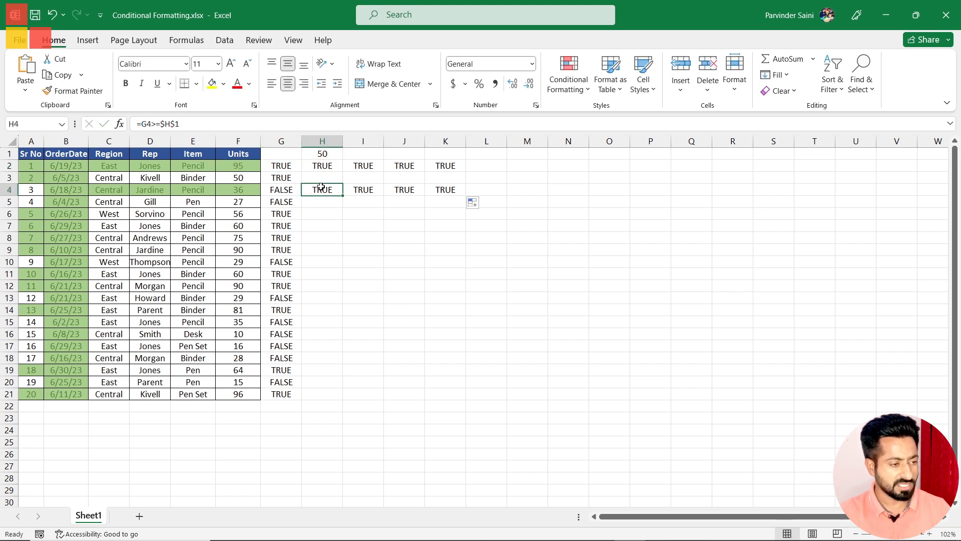
double_click(317, 190)
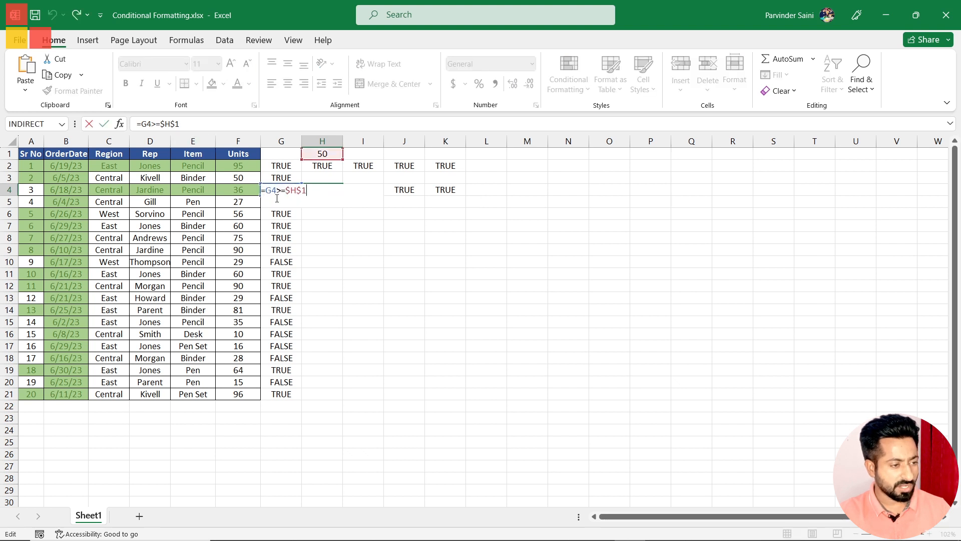
key("Escape")
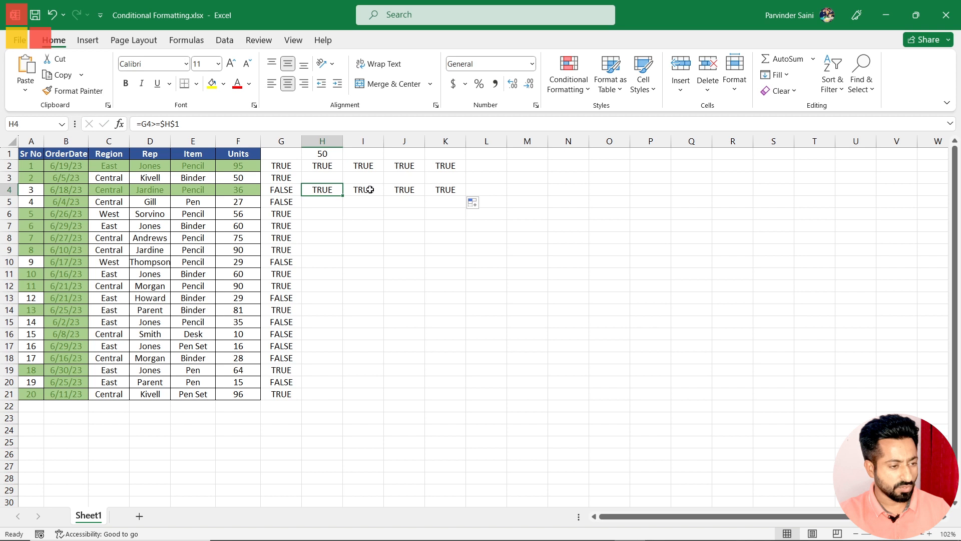
double_click(370, 190)
key("Escape")
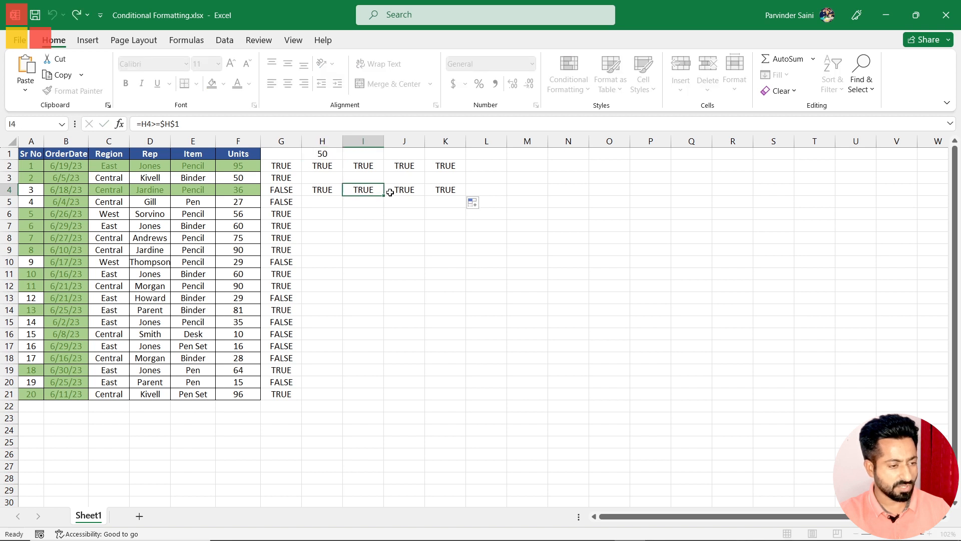
double_click(455, 189)
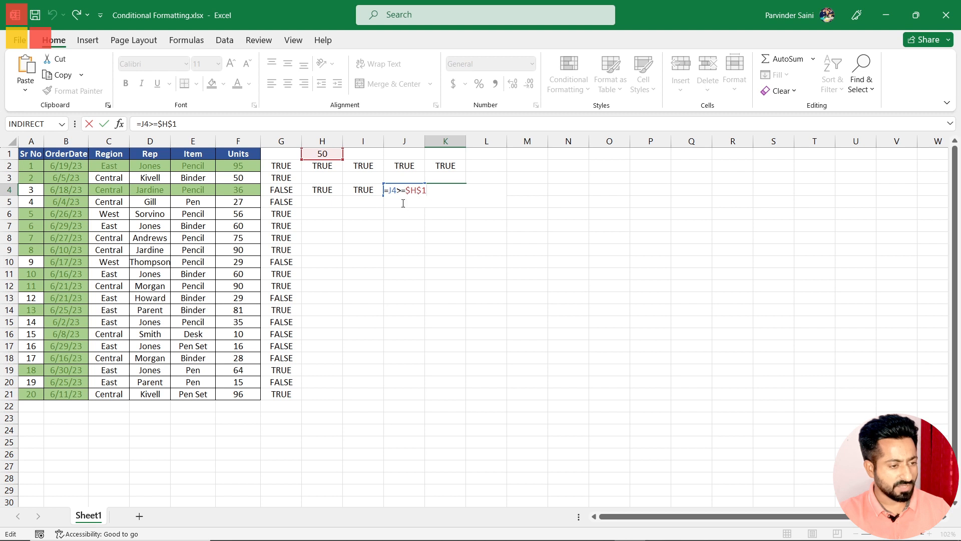
key("Escape")
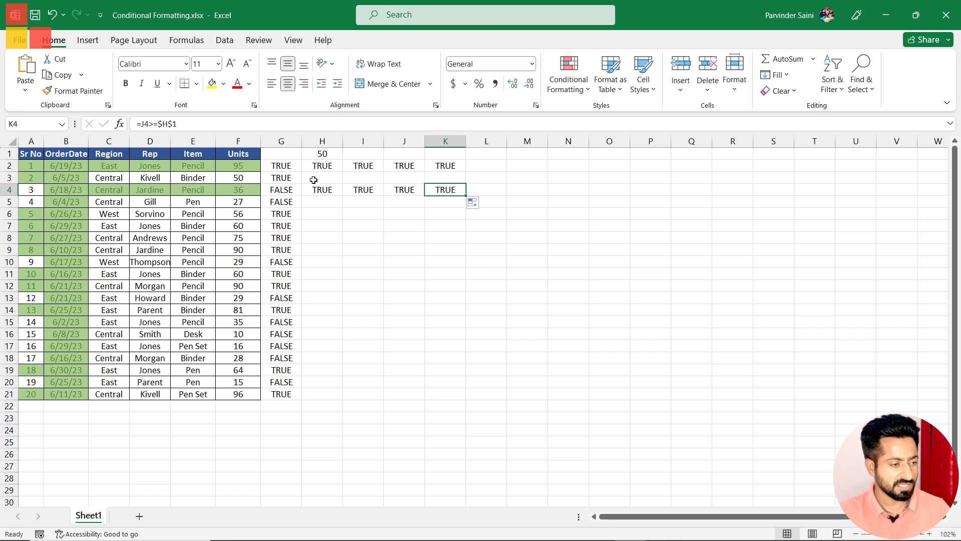
Step: Lock the Units column in the G2 formula so it reads =$F2>=$H$1, and copy the formula text
left_click(281, 165)
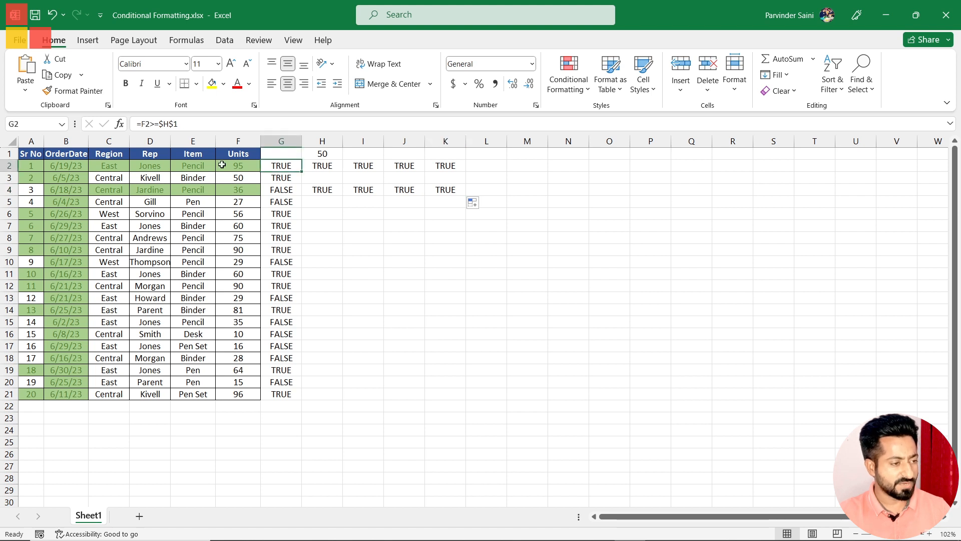
left_click(143, 124)
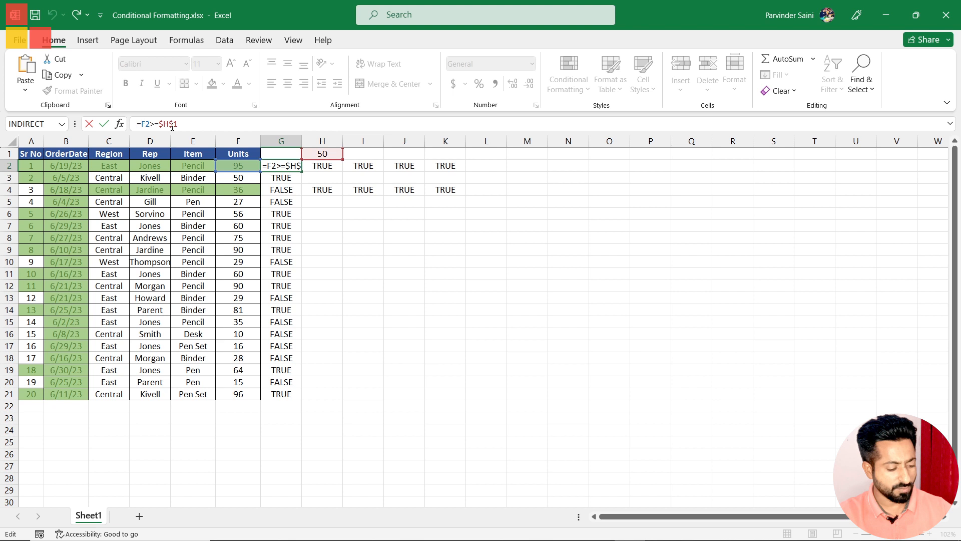
type("$")
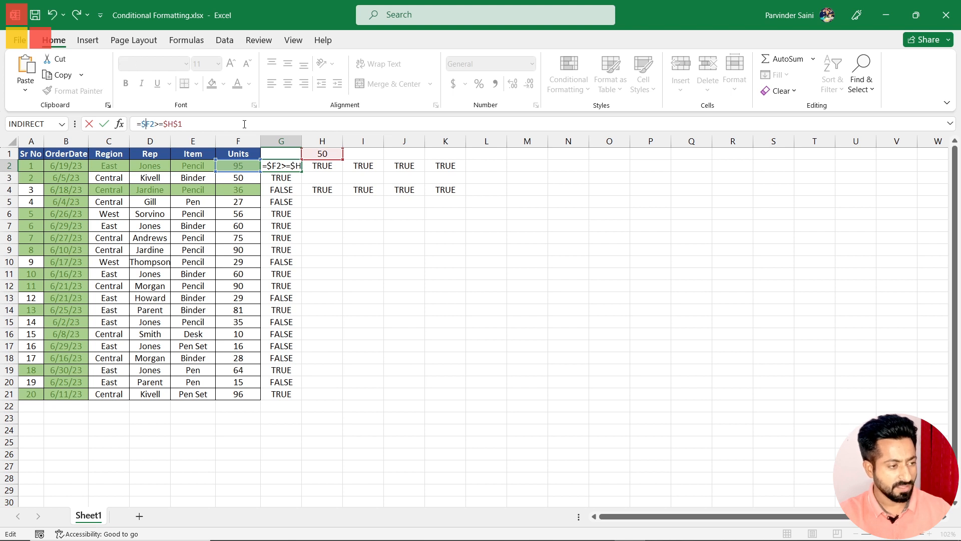
key("Return")
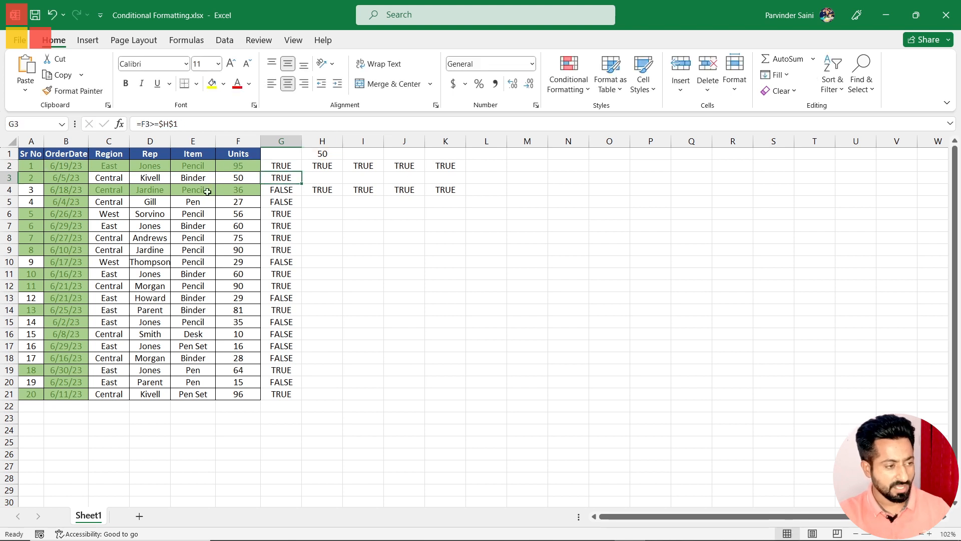
left_click(277, 164)
left_click_drag(208, 122, 110, 115)
key("Escape")
Step: Delete the test formulas in G2:K22 and clear the conditional formatting rules from the entire sheet
left_click_drag(283, 166, 436, 398)
key("Delete")
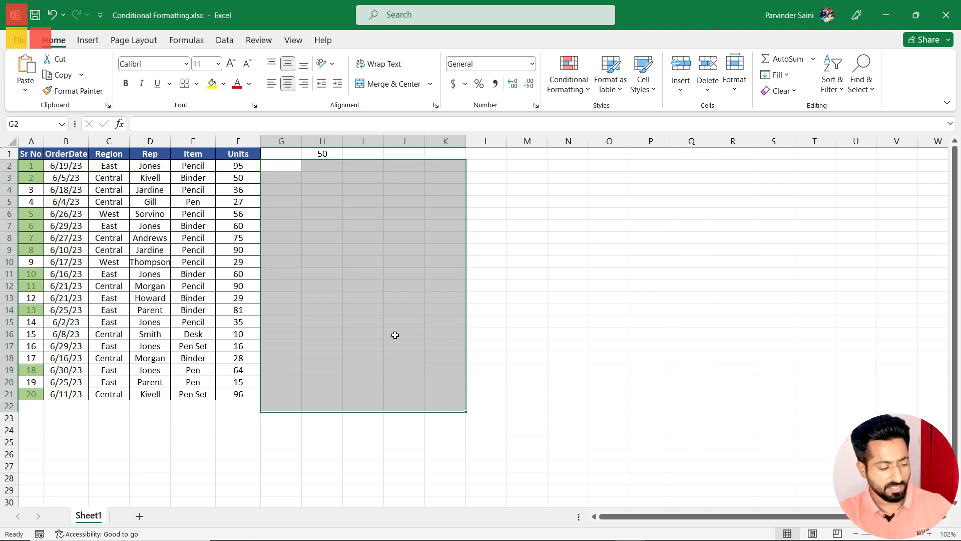
left_click(575, 90)
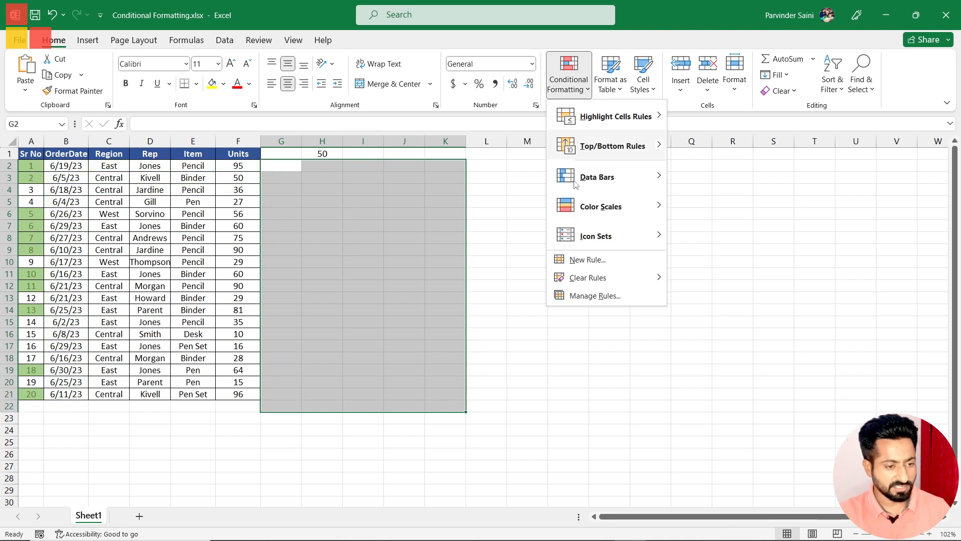
mouse_move(594, 284)
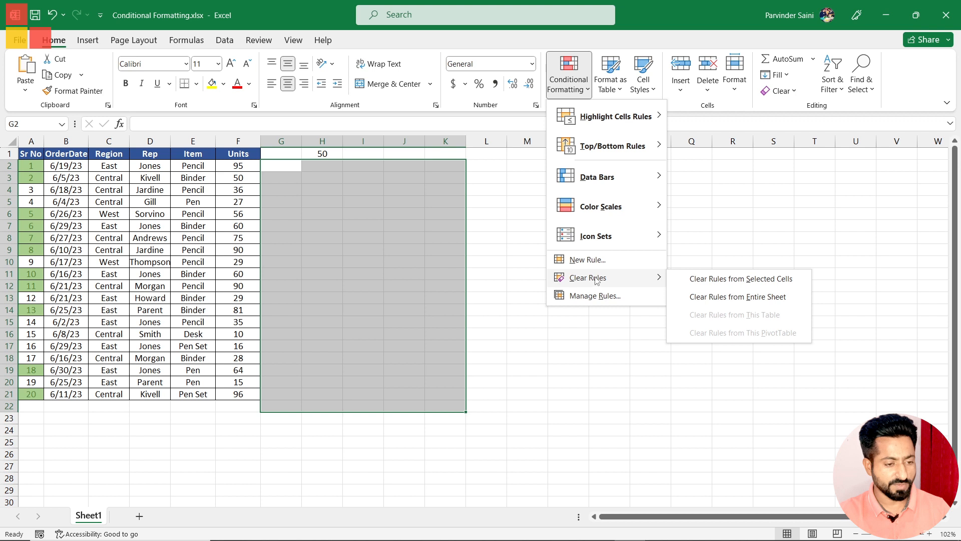
left_click(691, 297)
left_click(236, 225)
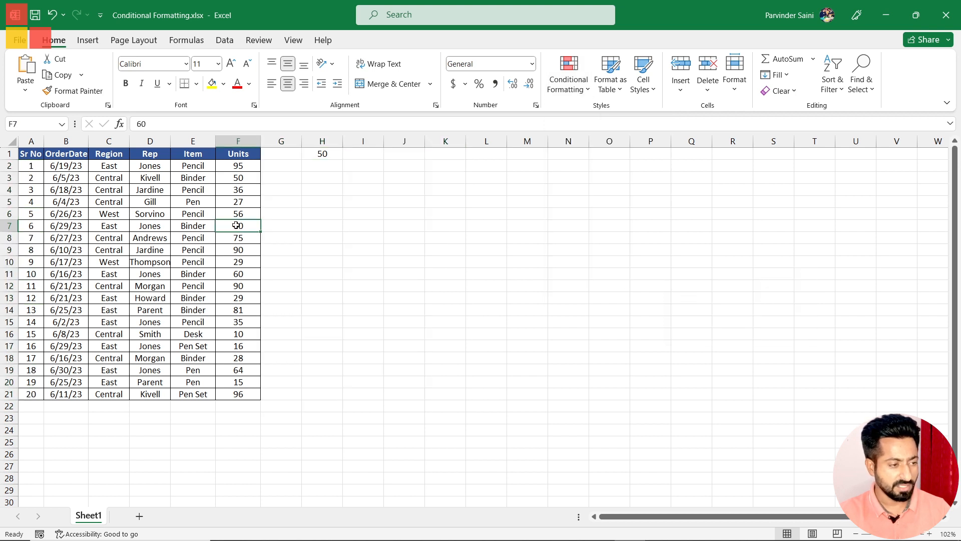
Step: Start a new formula-based conditional formatting rule for A2:F21 with the formula =$F2>=$H$1
left_click_drag(29, 165, 247, 394)
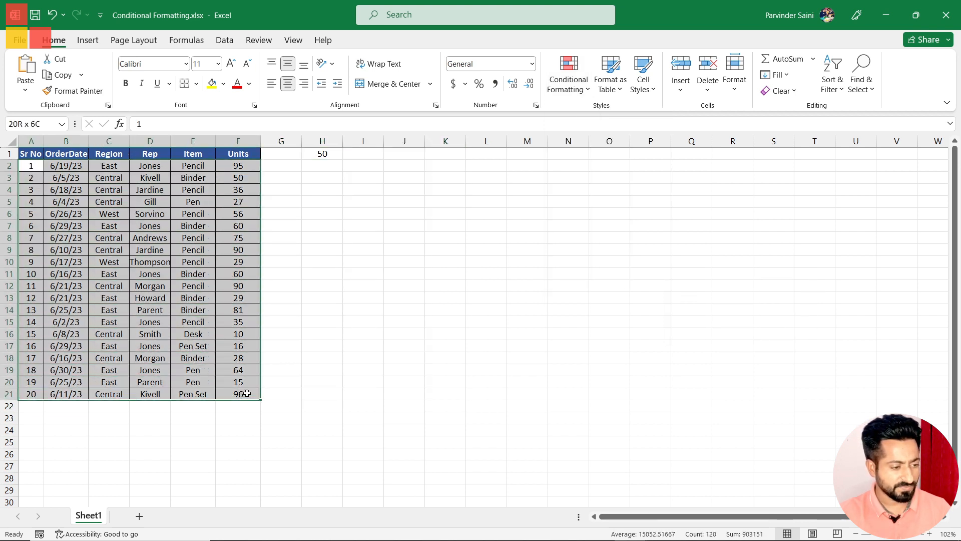
left_click(568, 81)
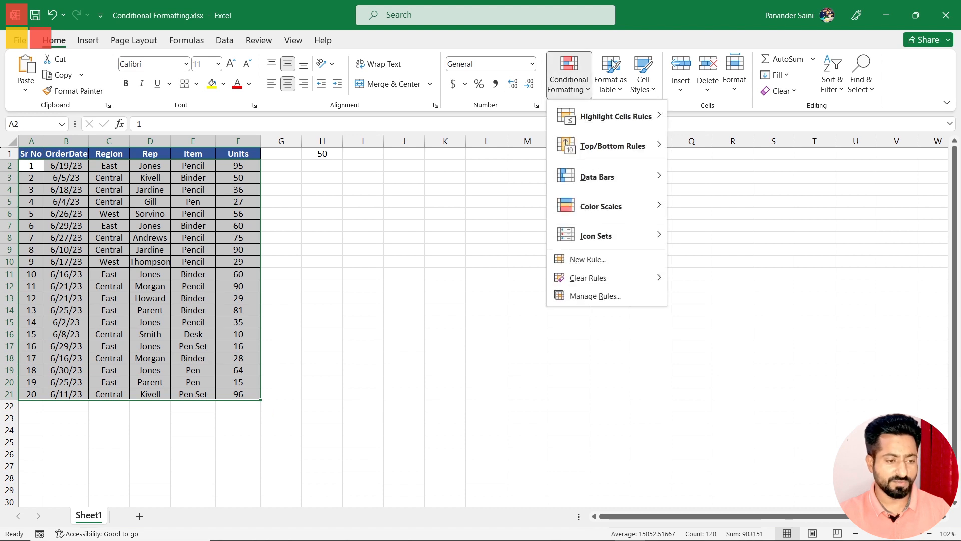
left_click(590, 260)
left_click(308, 103)
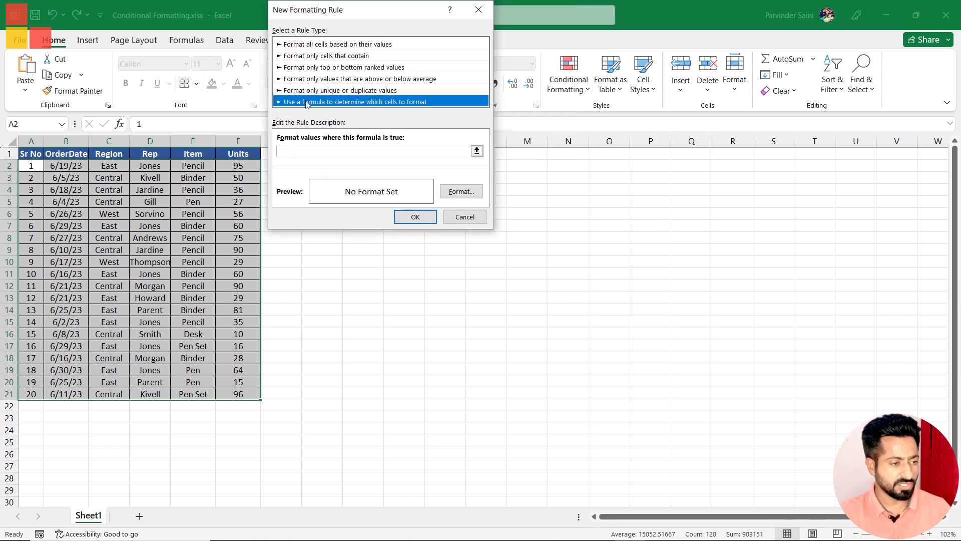
left_click(309, 152)
type("=$F2>=$H$1")
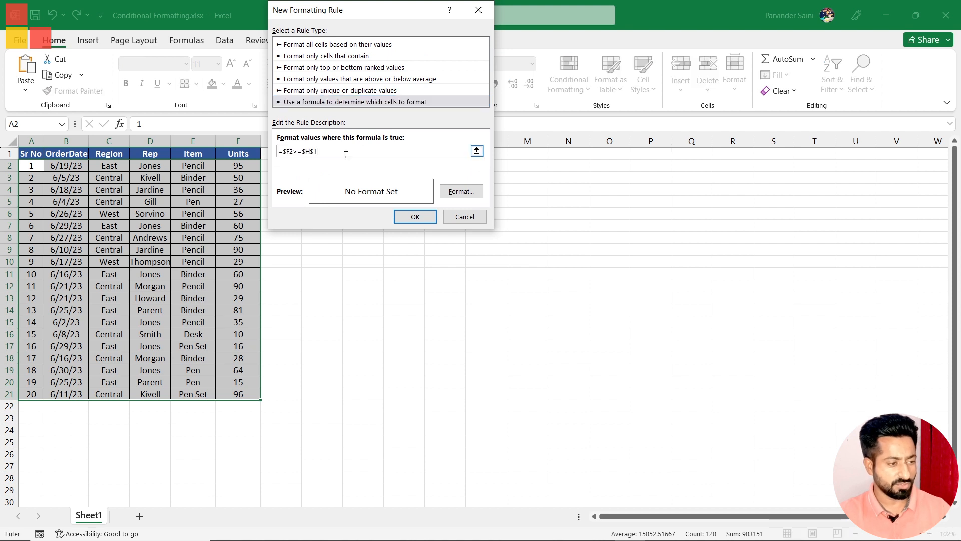
Step: Give the new rule a light green fill and darker green font, and apply it to the data range
left_click(461, 195)
left_click(391, 32)
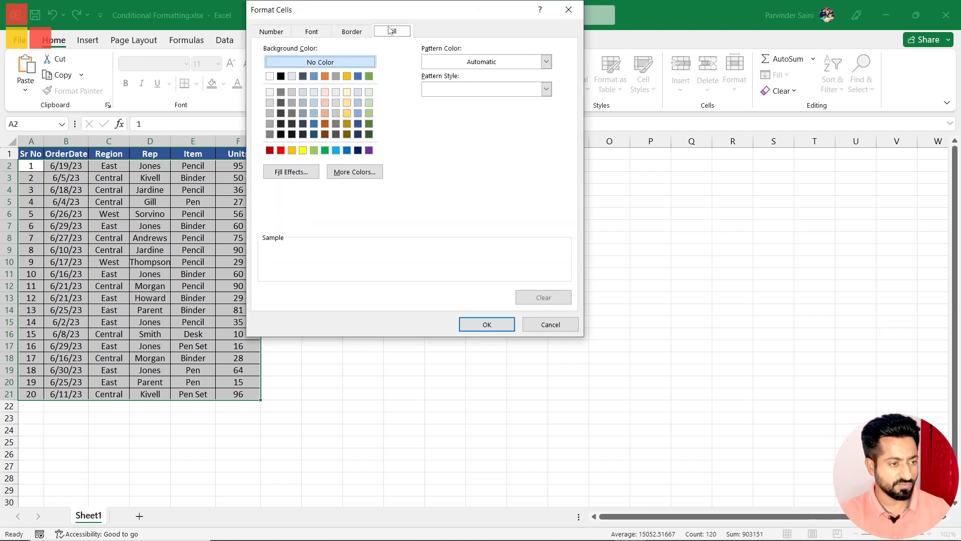
left_click(369, 113)
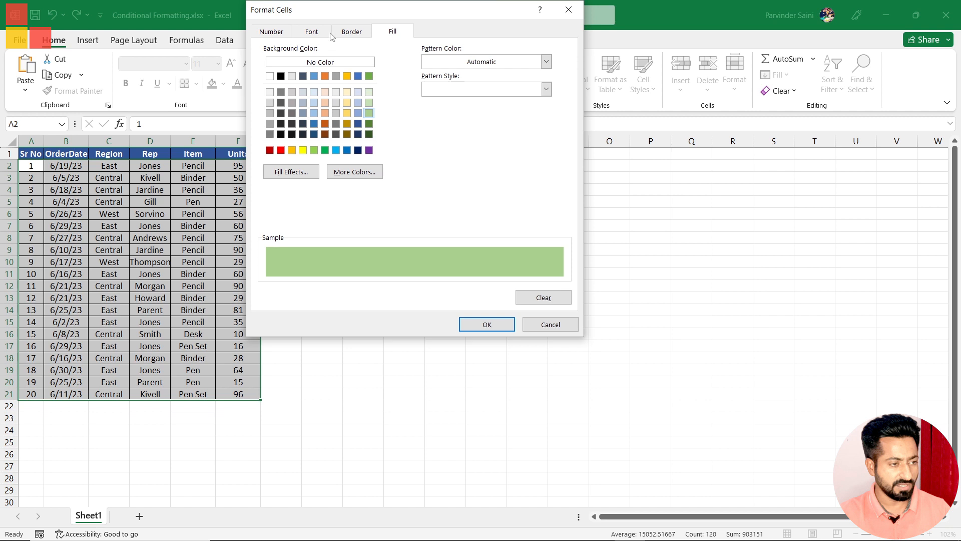
left_click(315, 31)
left_click(478, 140)
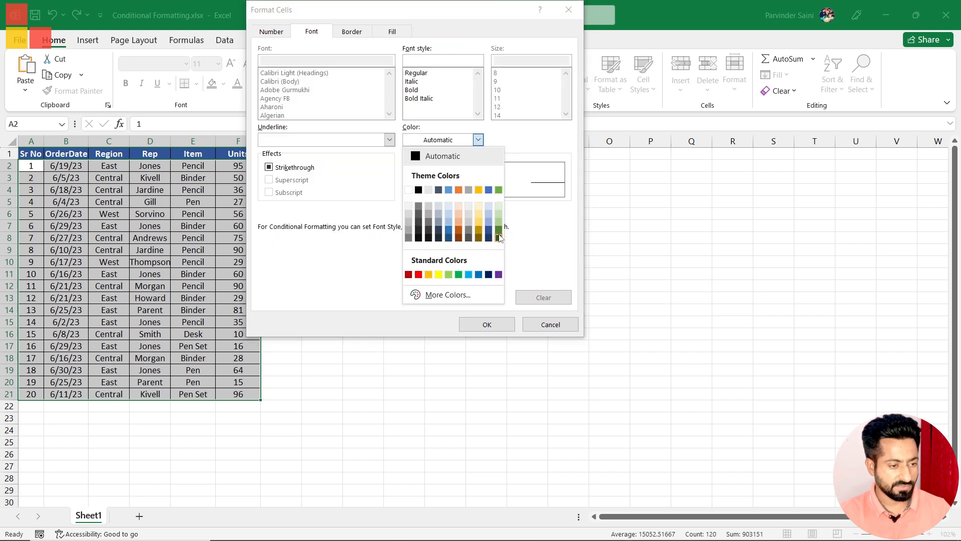
left_click(499, 231)
left_click(488, 325)
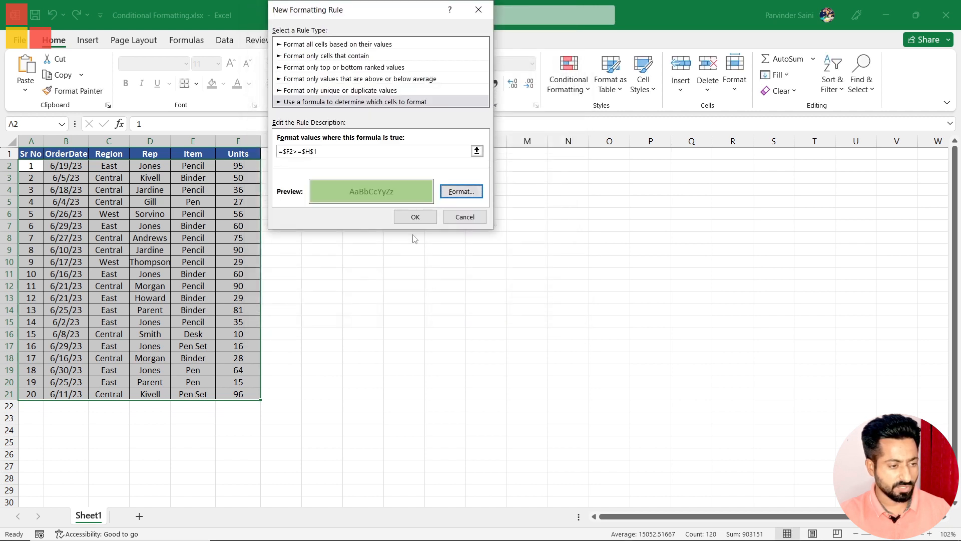
left_click(416, 216)
left_click(388, 251)
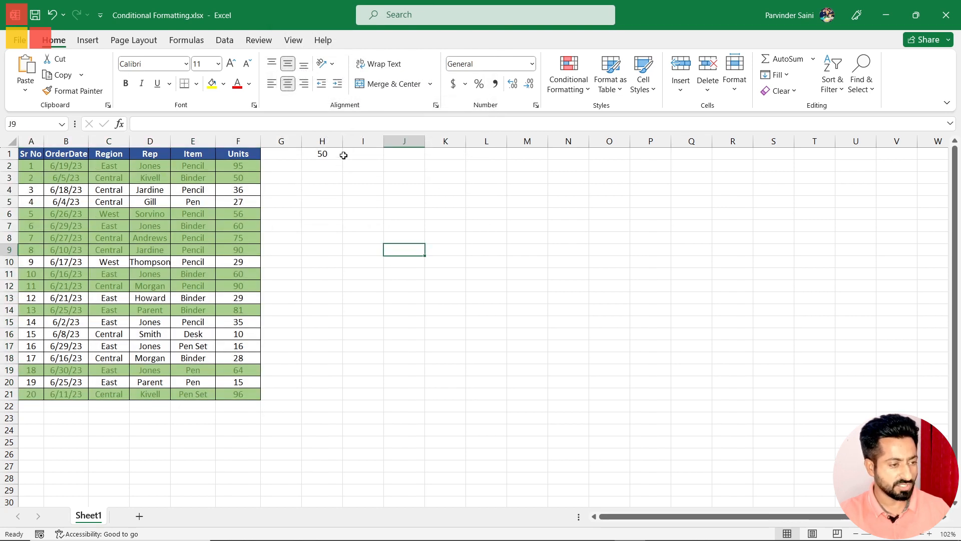
Step: Check the row highlighting across the data table against the threshold in H1
left_click(325, 152)
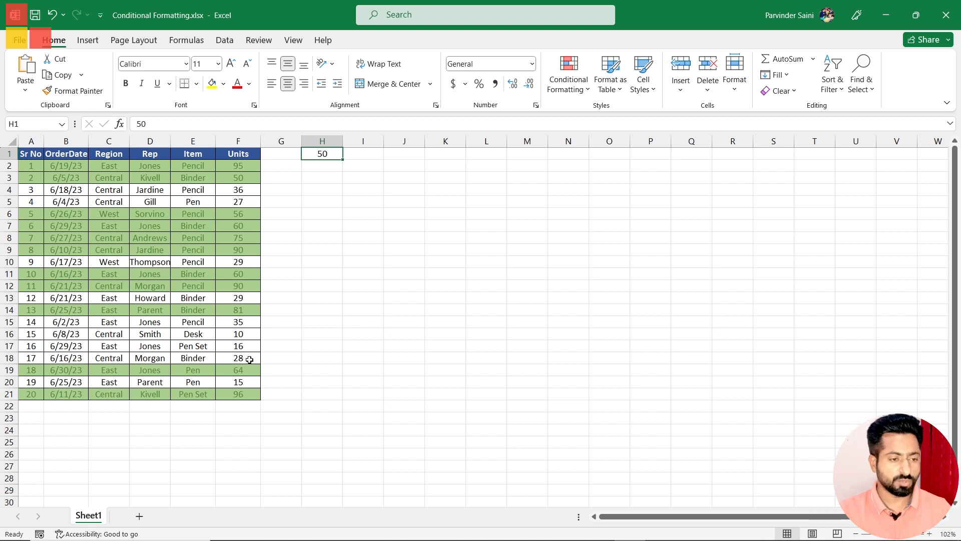
left_click(574, 94)
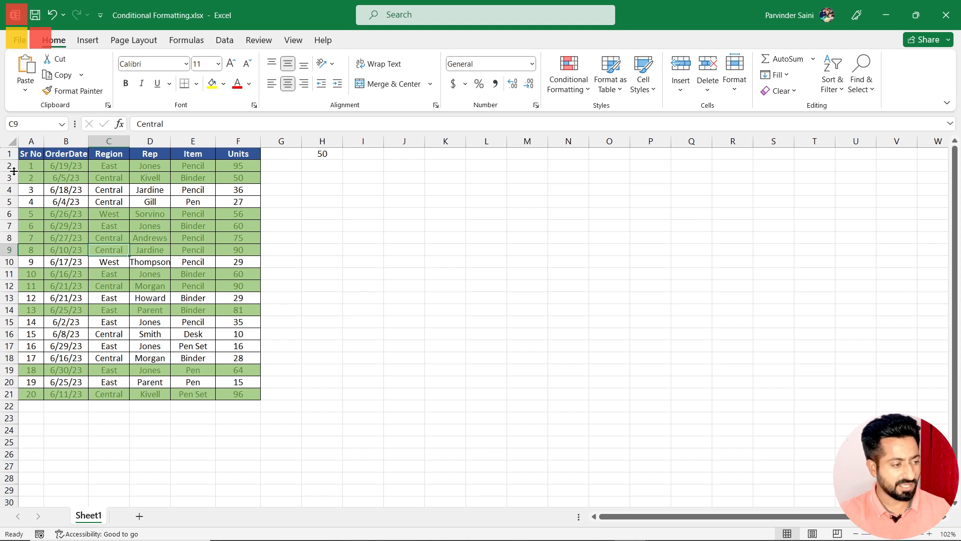
left_click(36, 167)
left_click(83, 228)
left_click(99, 188)
left_click(121, 170)
left_click(149, 223)
left_click(77, 213)
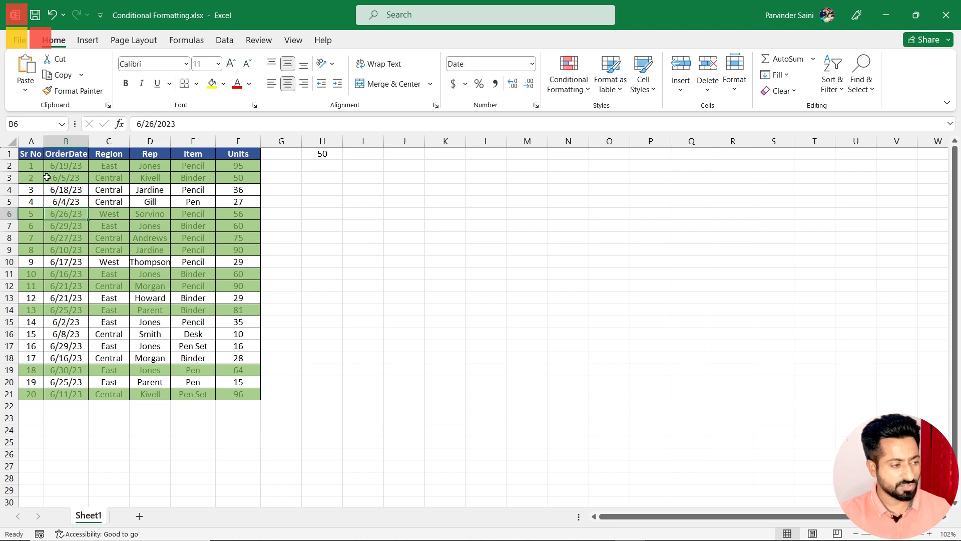
Step: Review the existing highlighting rule's formula for A2:F21, examining its column-locked Units reference, and close it without changes
left_click(569, 88)
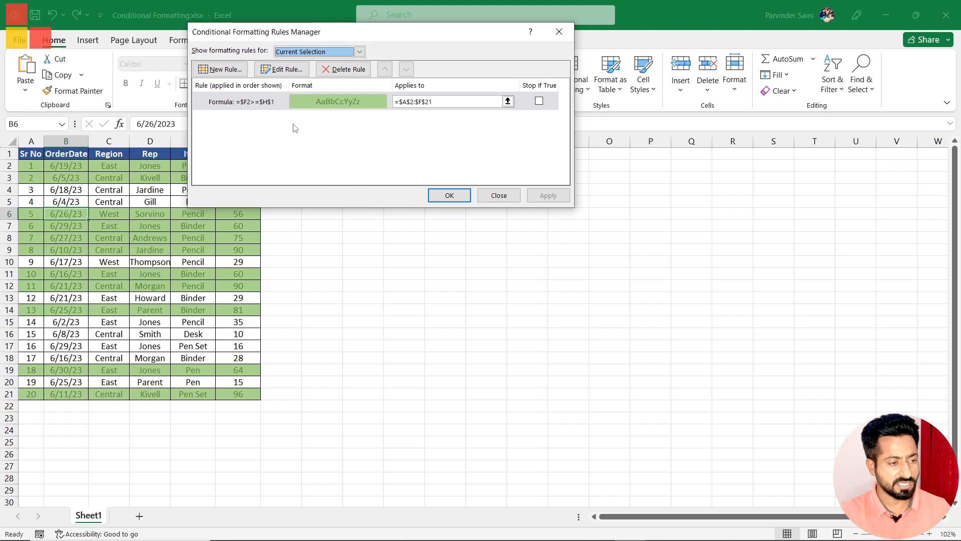
double_click(353, 106)
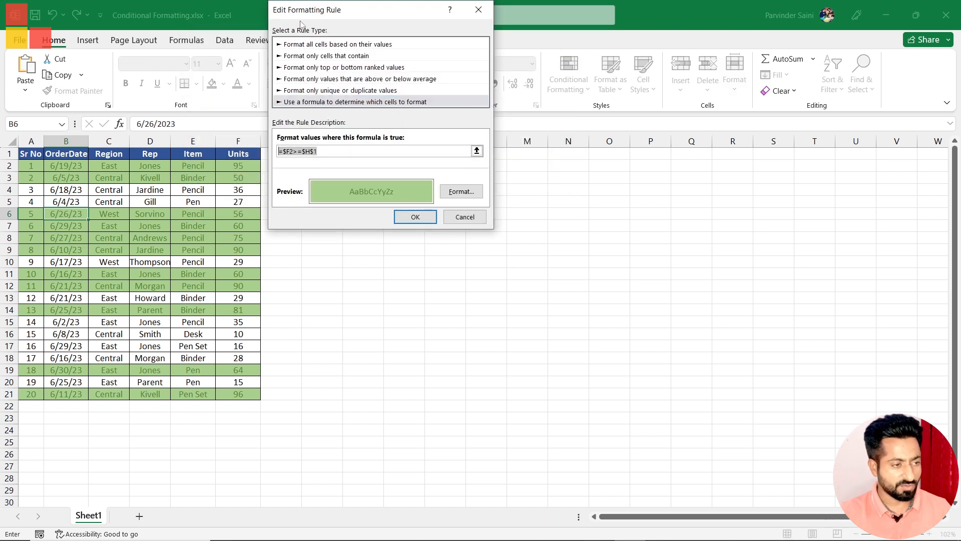
left_click_drag(309, 12, 339, 108)
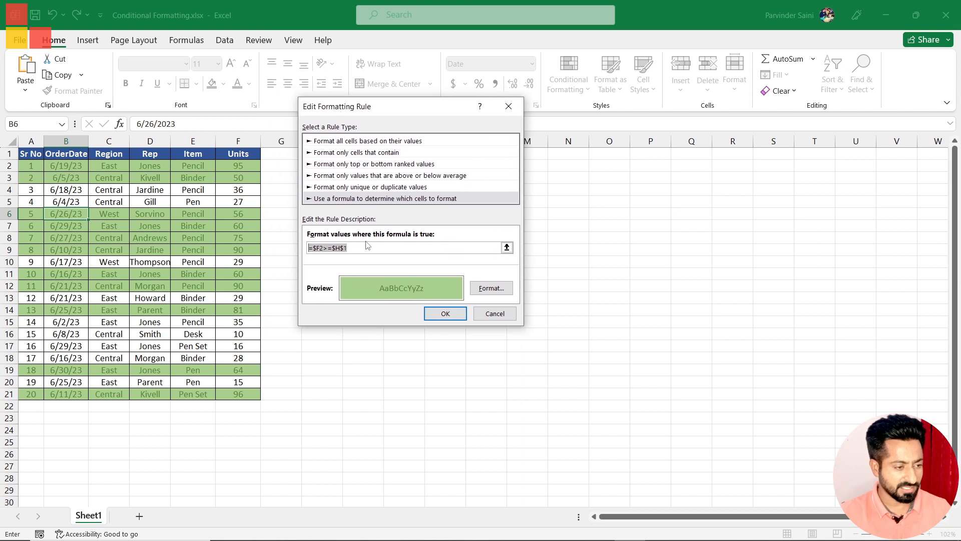
left_click(322, 247)
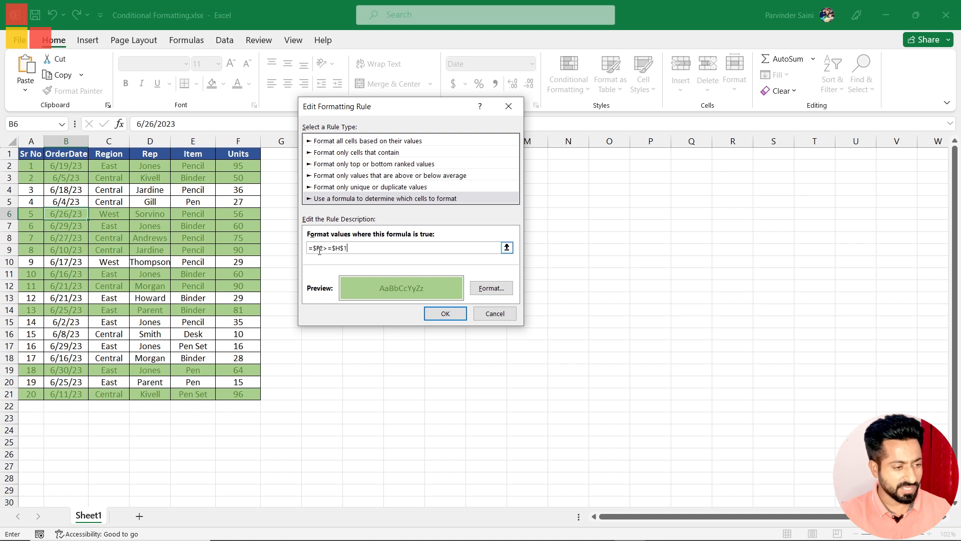
left_click_drag(312, 248, 322, 254)
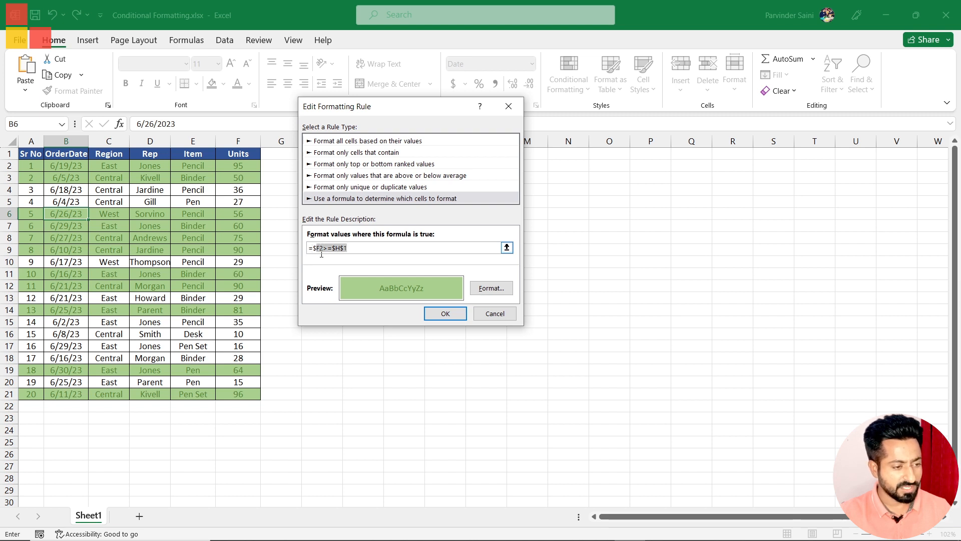
left_click(319, 246)
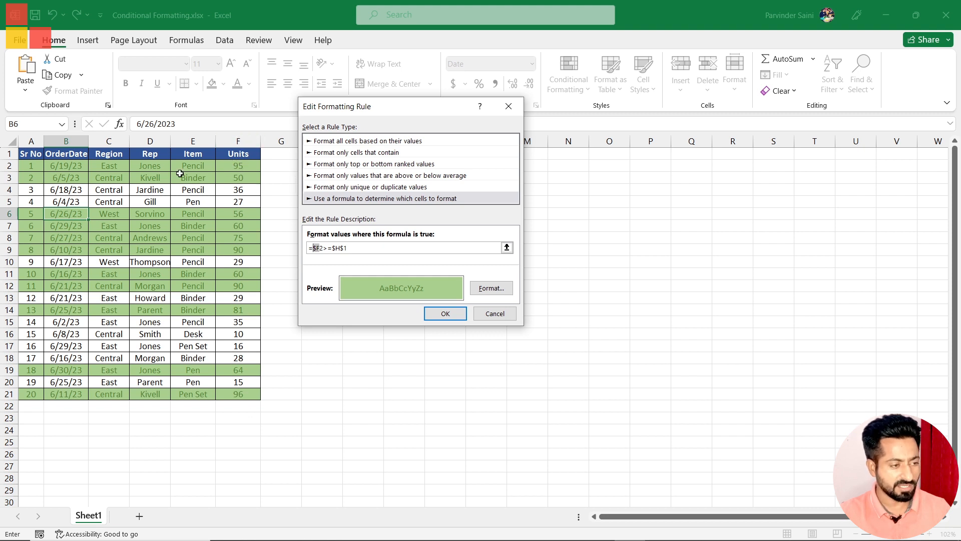
left_click(318, 249)
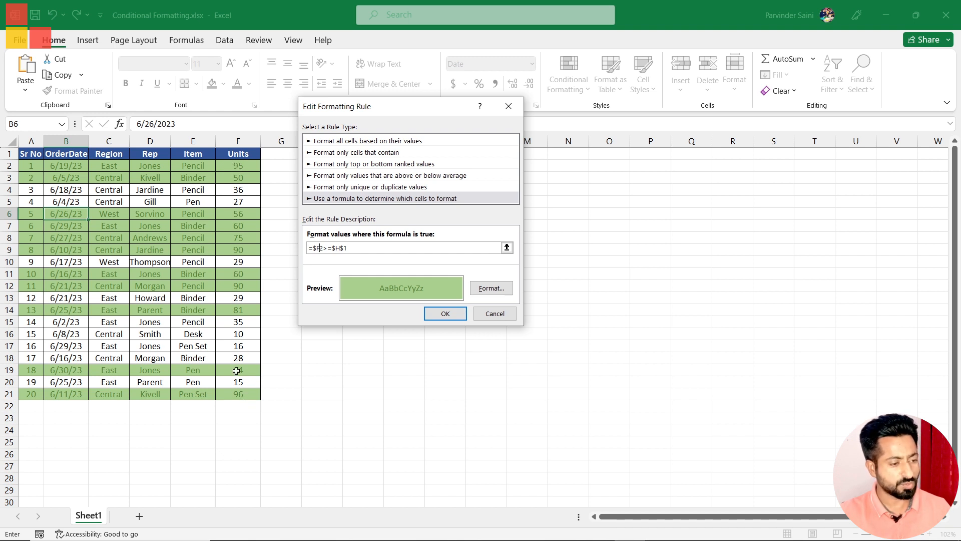
left_click_drag(347, 112, 437, 159)
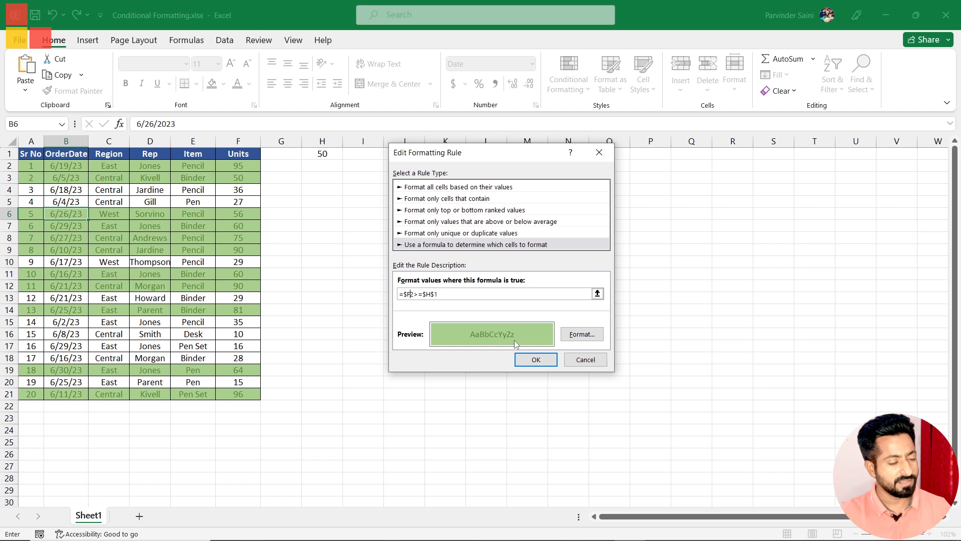
left_click(410, 294)
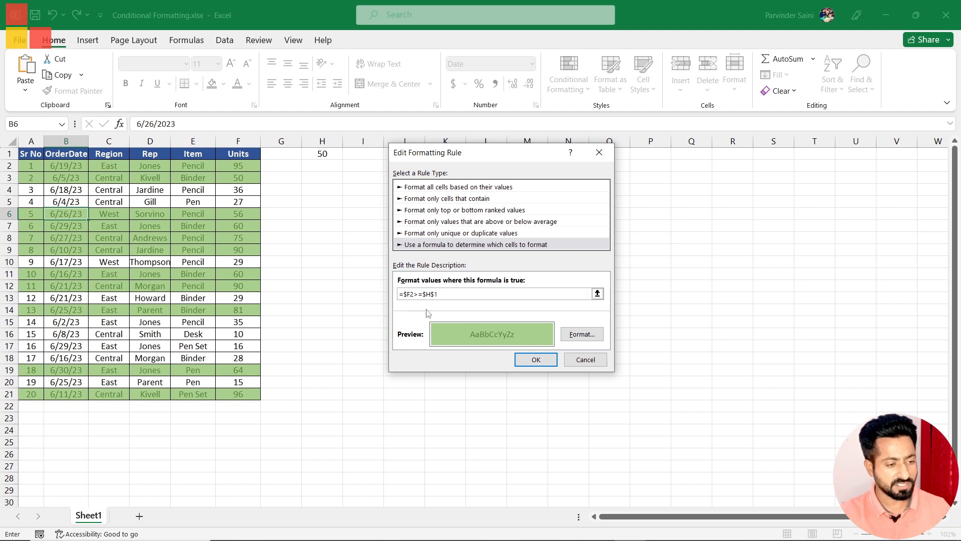
left_click(582, 360)
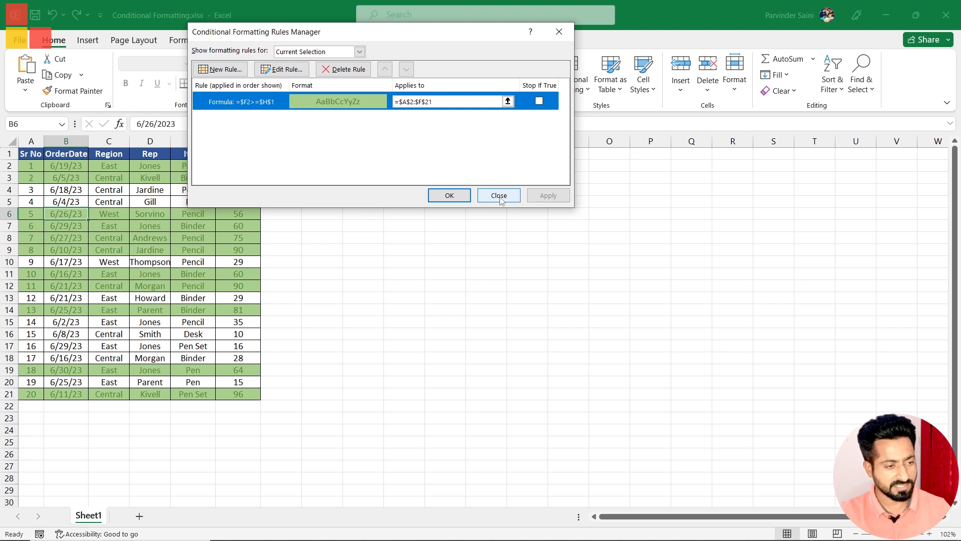
left_click(499, 196)
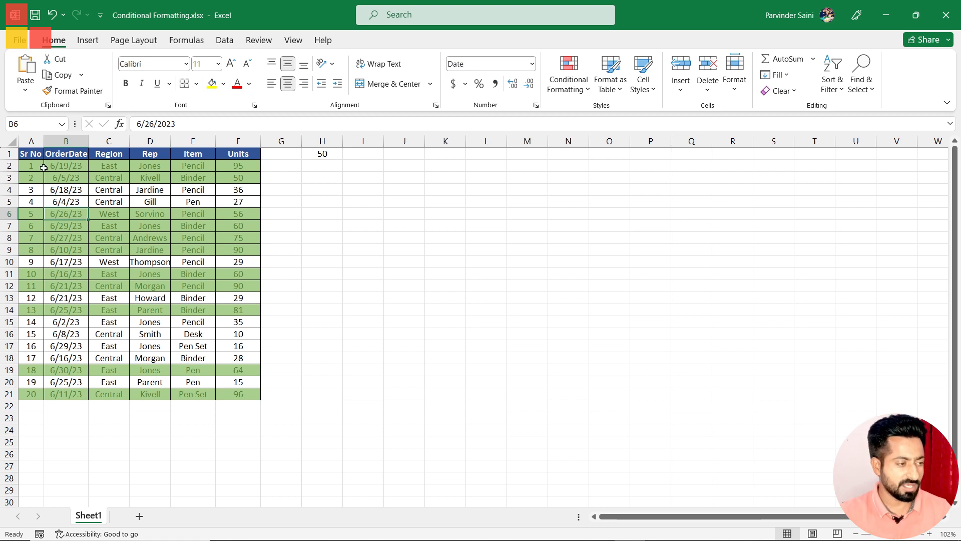
Step: Start another formula-based conditional formatting rule for the data range A2:F21
left_click_drag(29, 167, 242, 395)
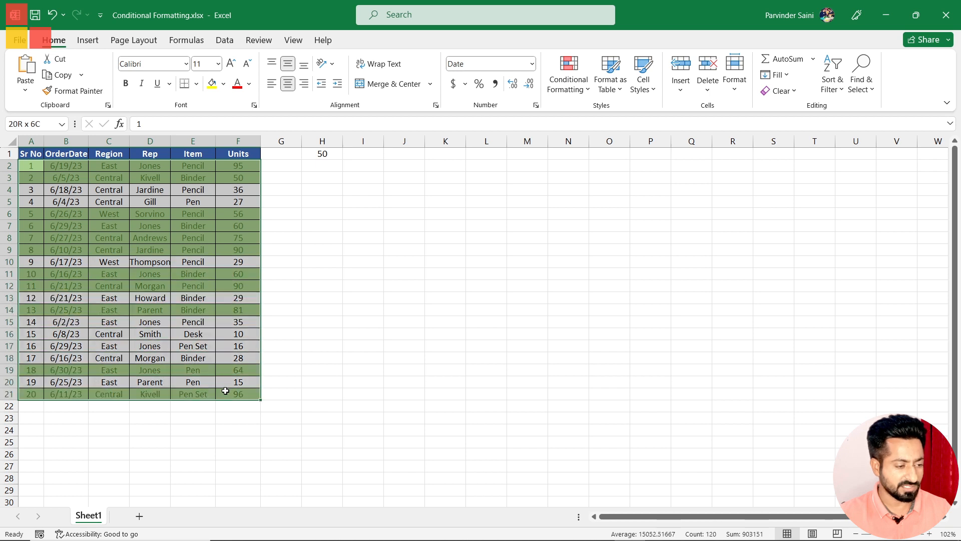
left_click(580, 81)
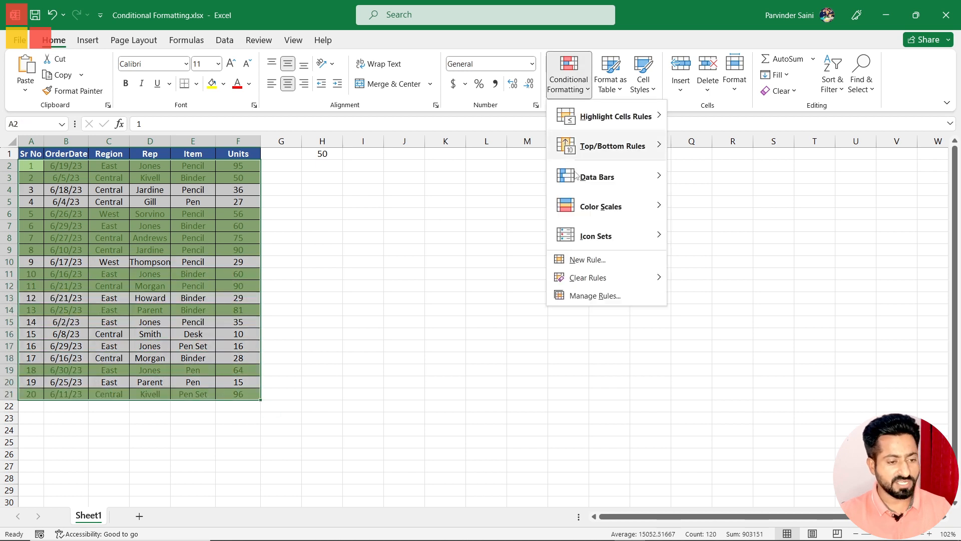
left_click(587, 260)
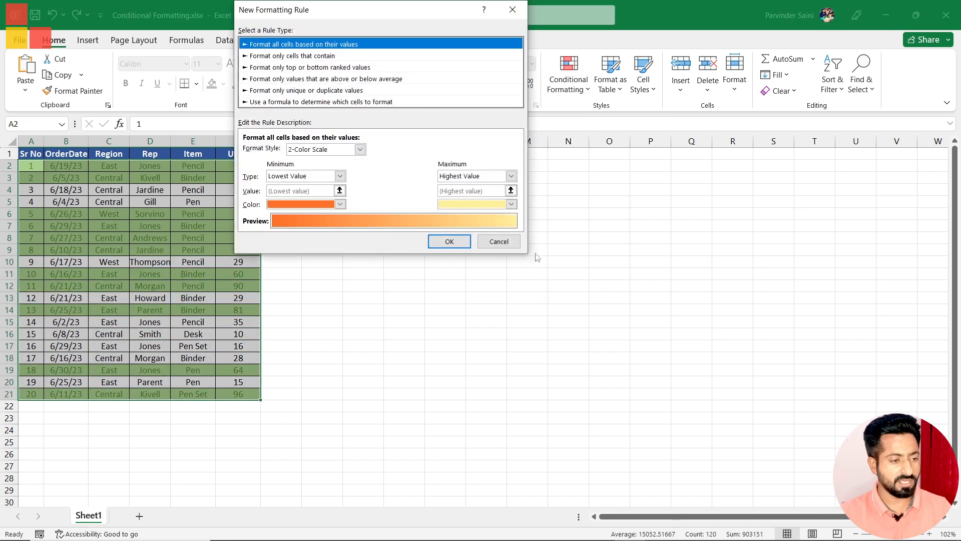
left_click(278, 102)
left_click_drag(279, 12, 466, 105)
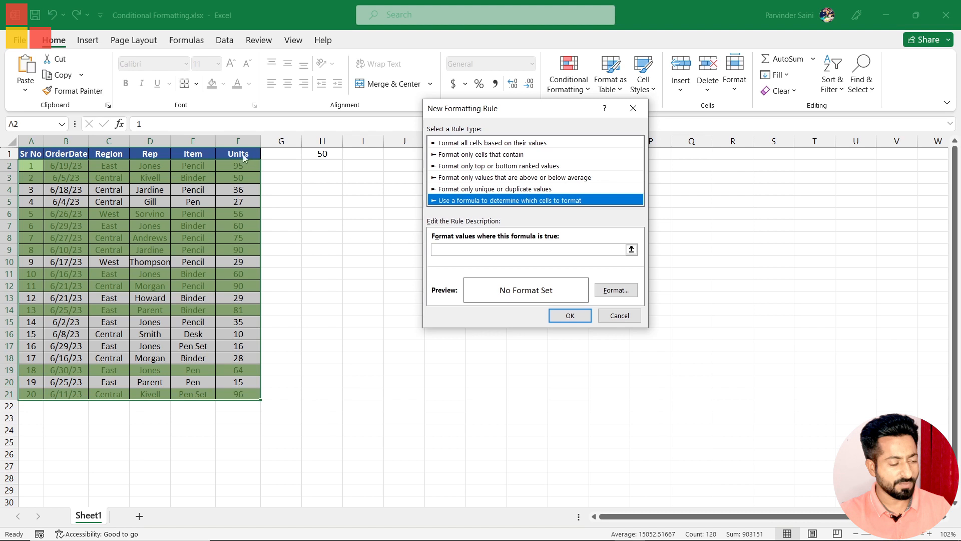
Step: Enter the rule formula =$F2=min($F$2:$F$21) to match the row with the lowest Units value
left_click(462, 249)
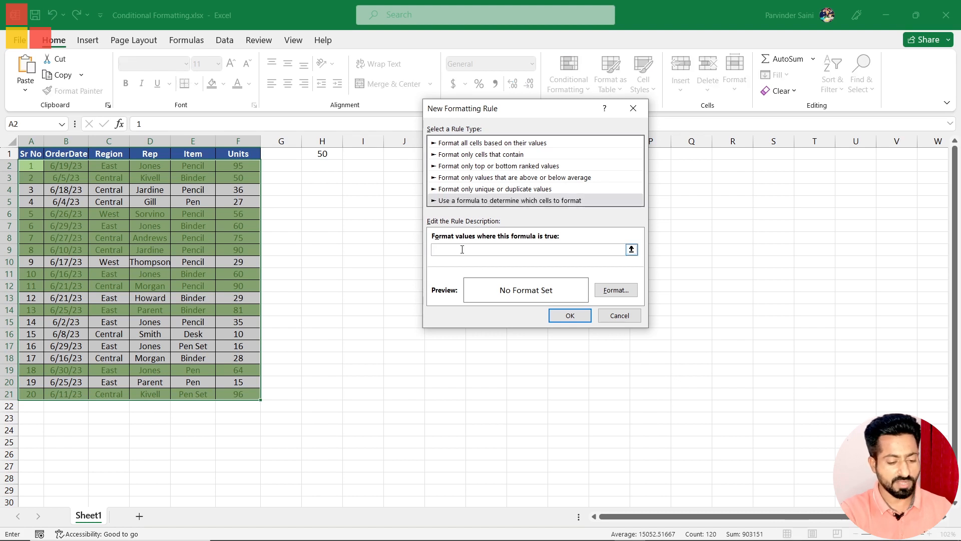
type("=")
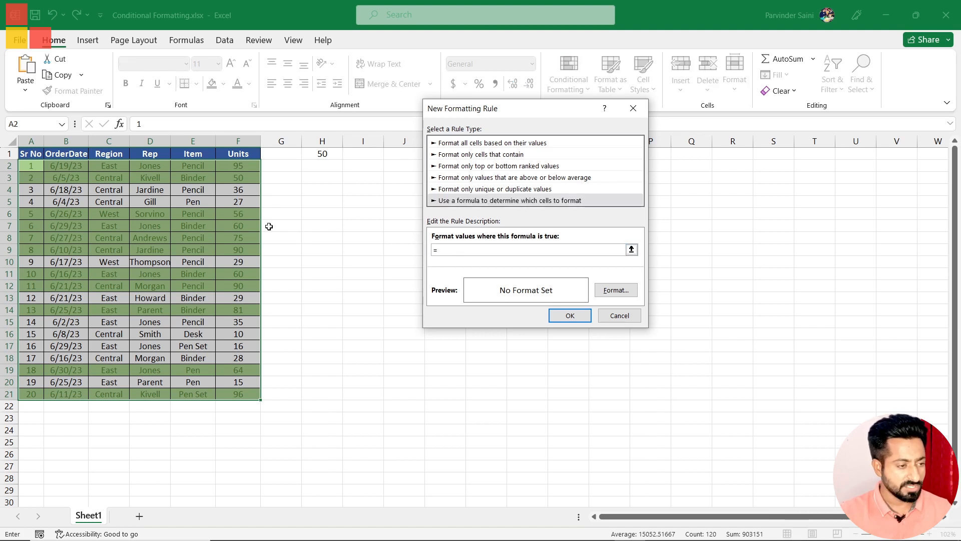
left_click(239, 167)
left_click(444, 250)
left_click(476, 250)
type("=min")
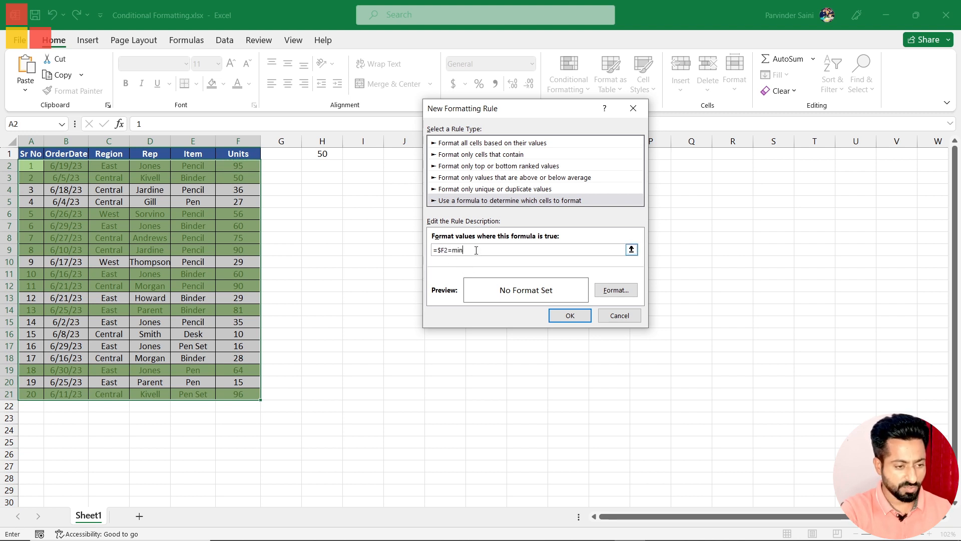
type("(")
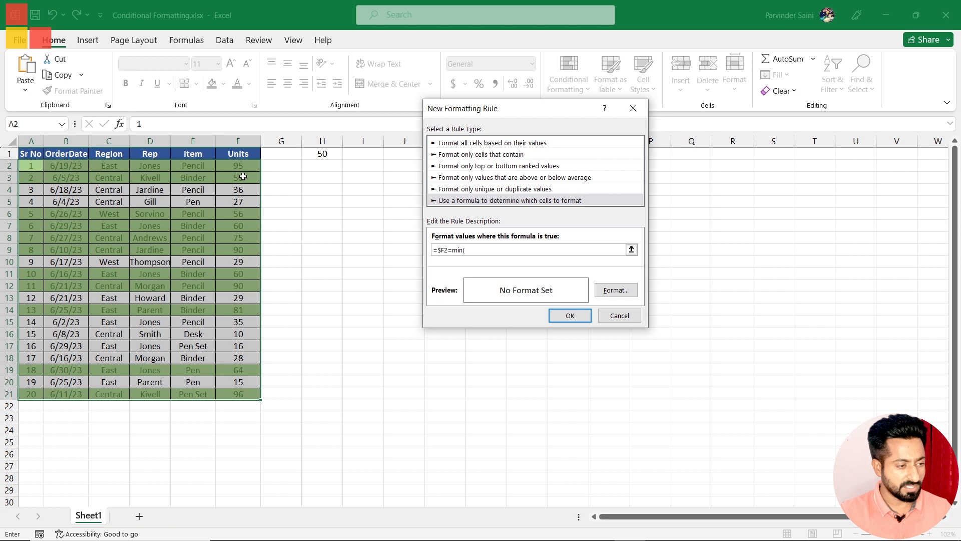
left_click_drag(240, 165, 251, 395)
type(")")
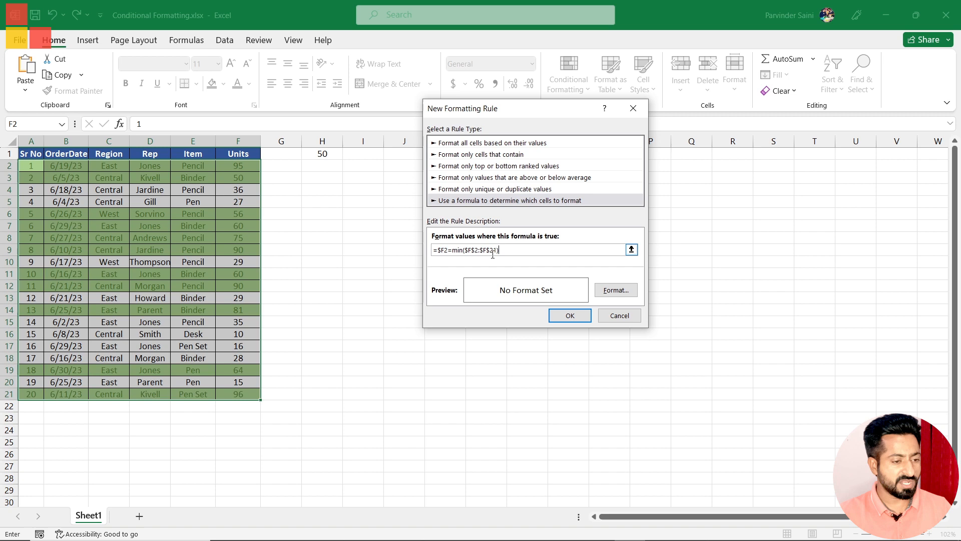
Step: Set the minimum-value rule's fill to the light pink colour #FFCCCC
left_click(617, 290)
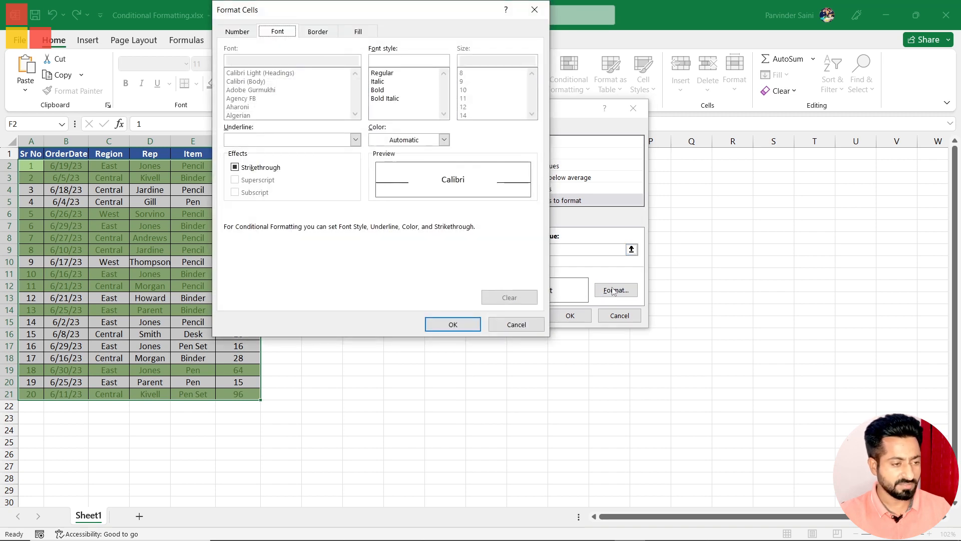
left_click(359, 32)
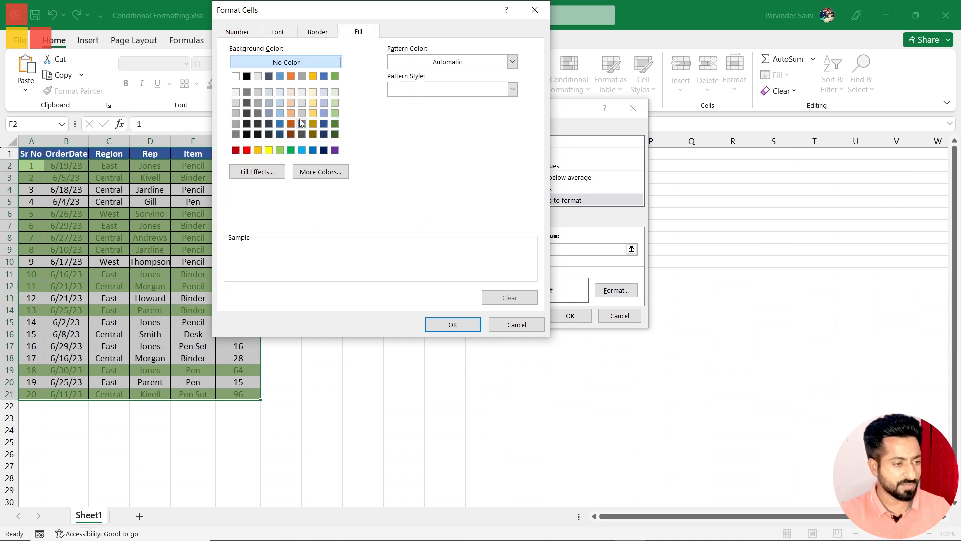
left_click(312, 173)
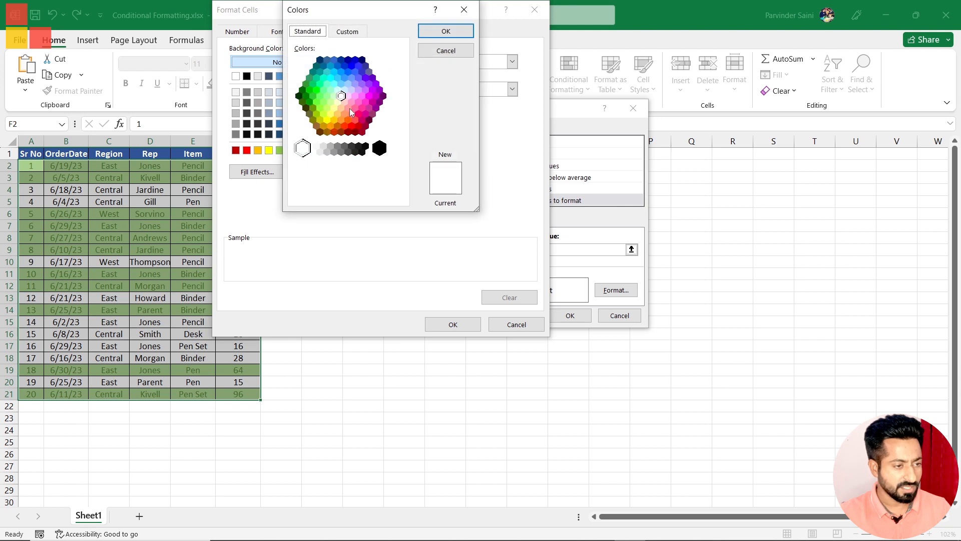
left_click(344, 102)
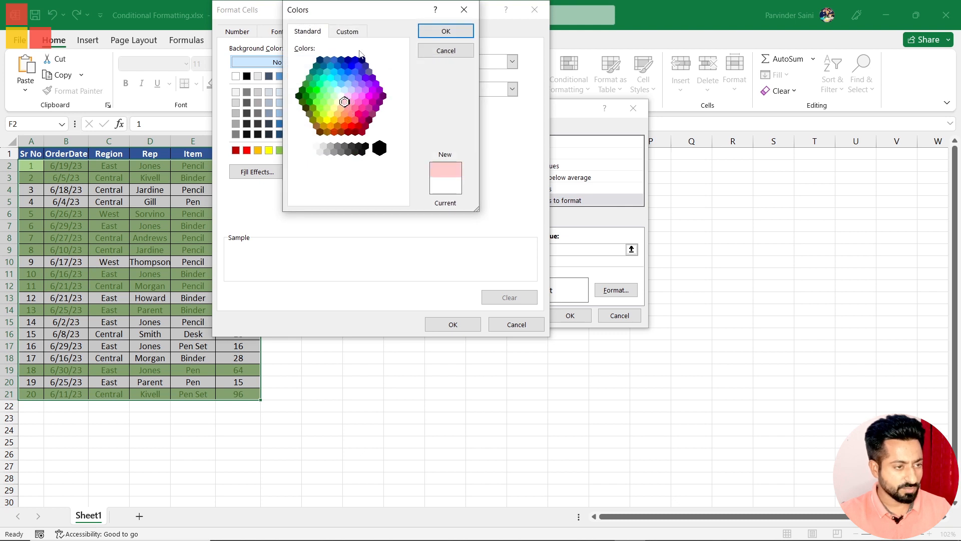
left_click(349, 31)
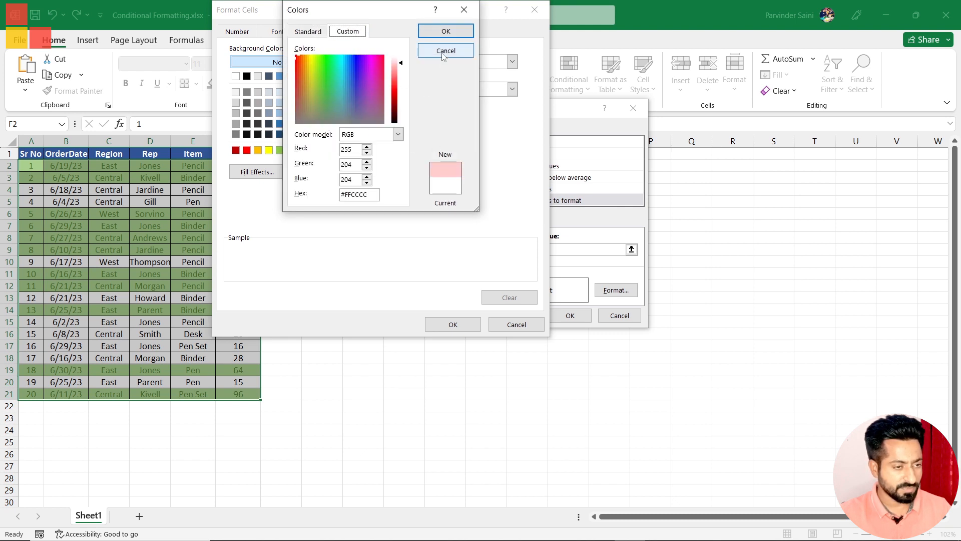
left_click(445, 31)
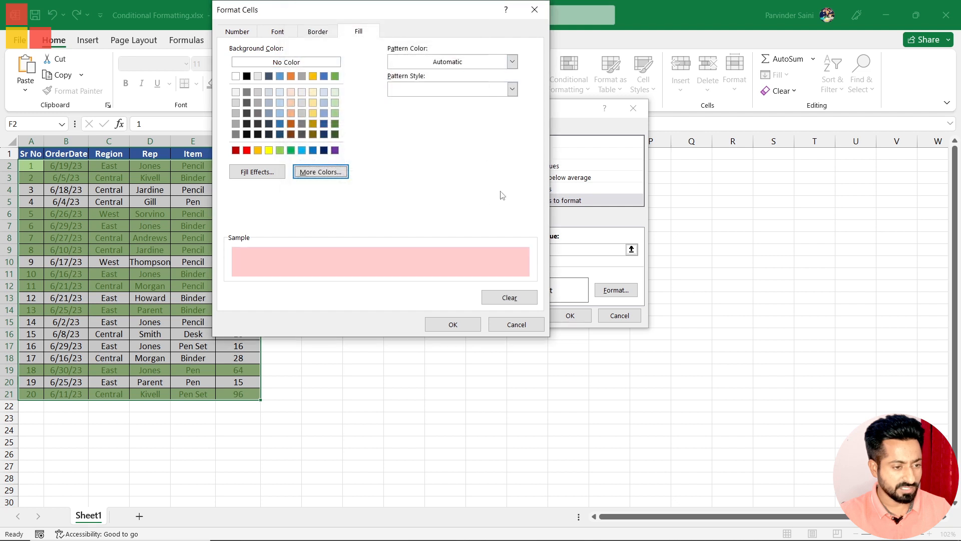
left_click(452, 325)
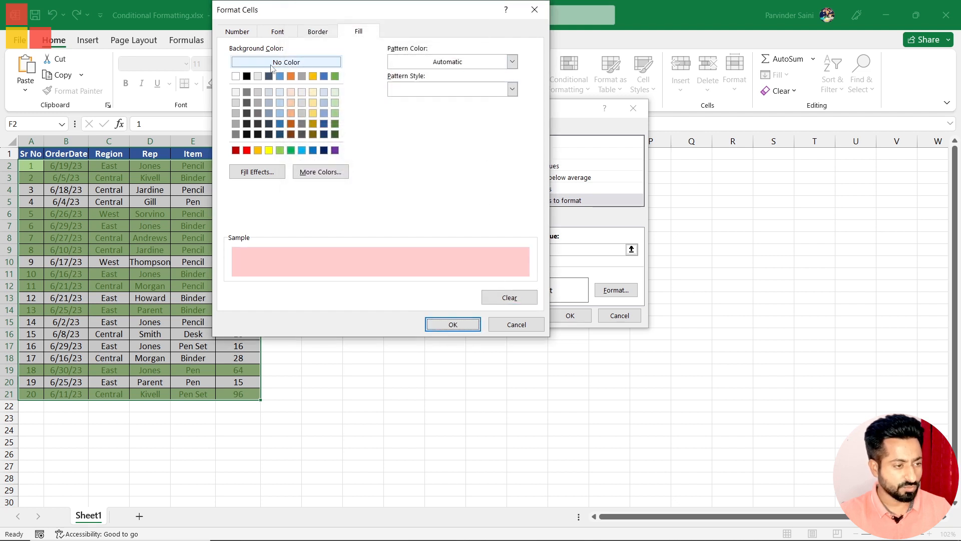
Step: Give the minimum-value rule a red font and apply the rule to the data range
left_click(278, 31)
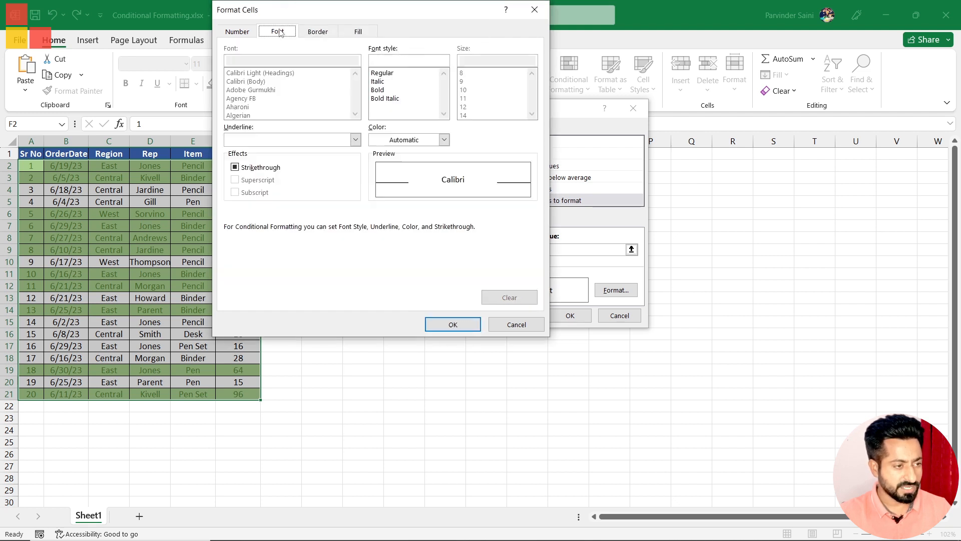
left_click(443, 140)
left_click(384, 275)
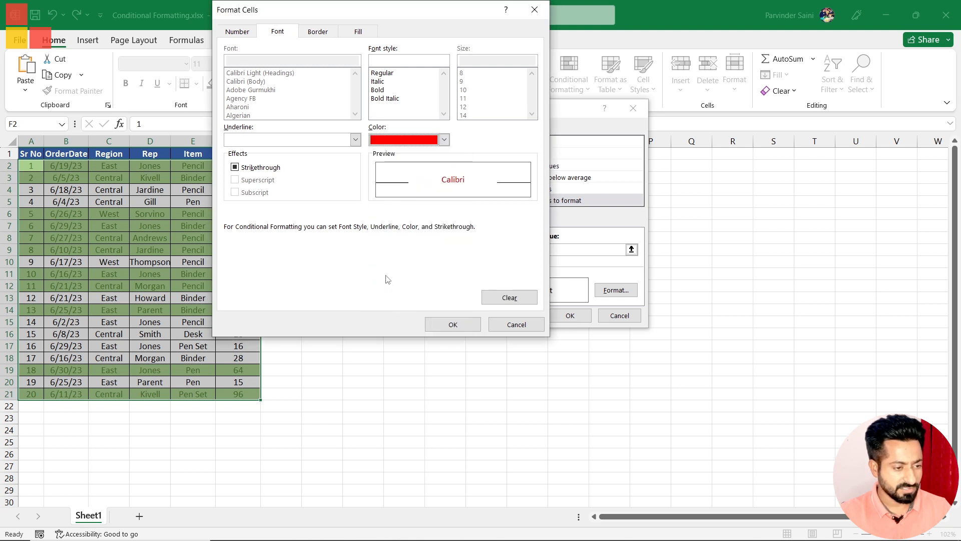
left_click(449, 323)
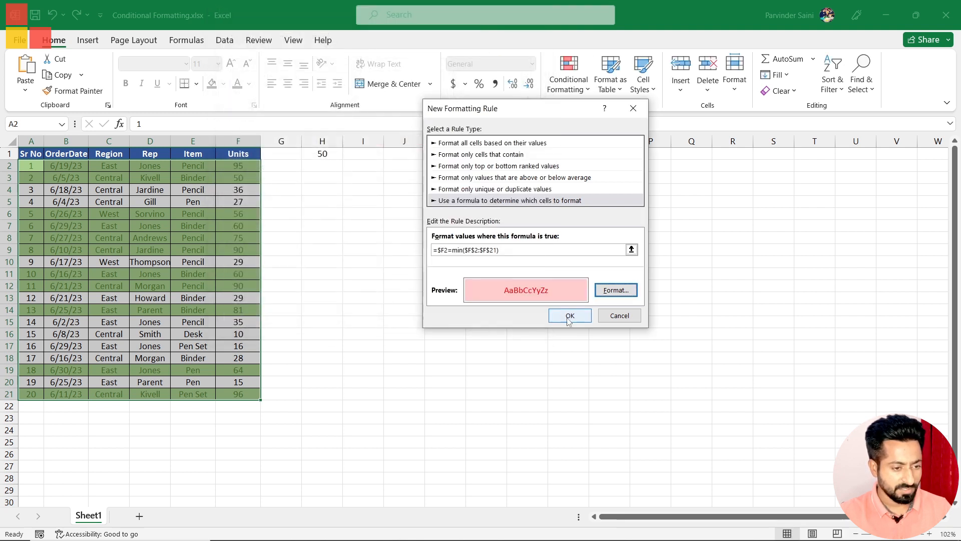
left_click(573, 321)
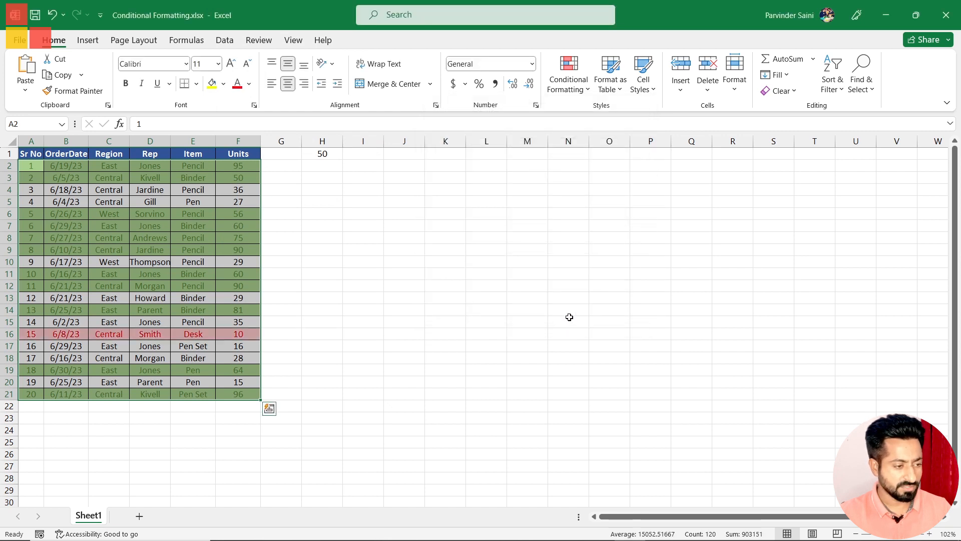
Step: Check the pink row, and test the minimum-value rule by setting the Units value in F14 to 8
left_click(406, 334)
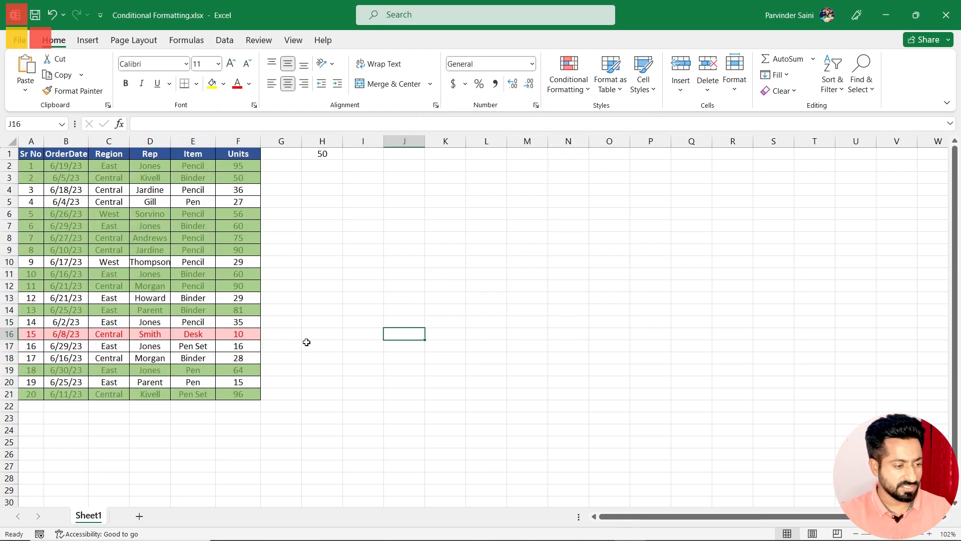
left_click(5, 333)
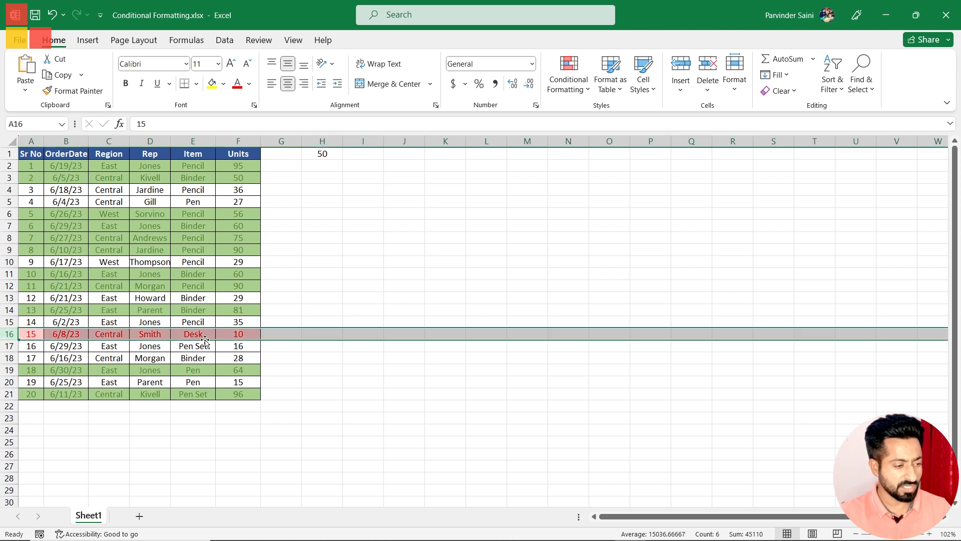
left_click(239, 334)
left_click(237, 309)
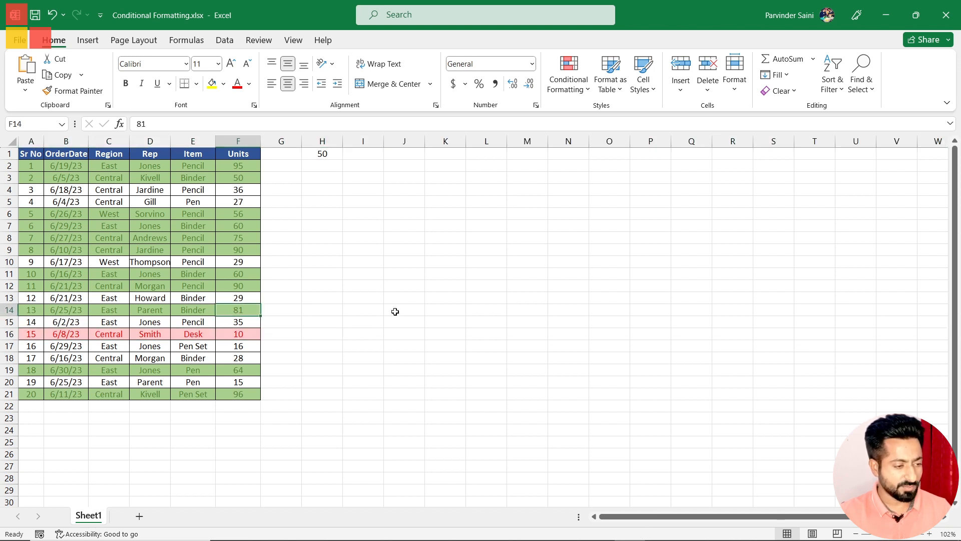
type("8")
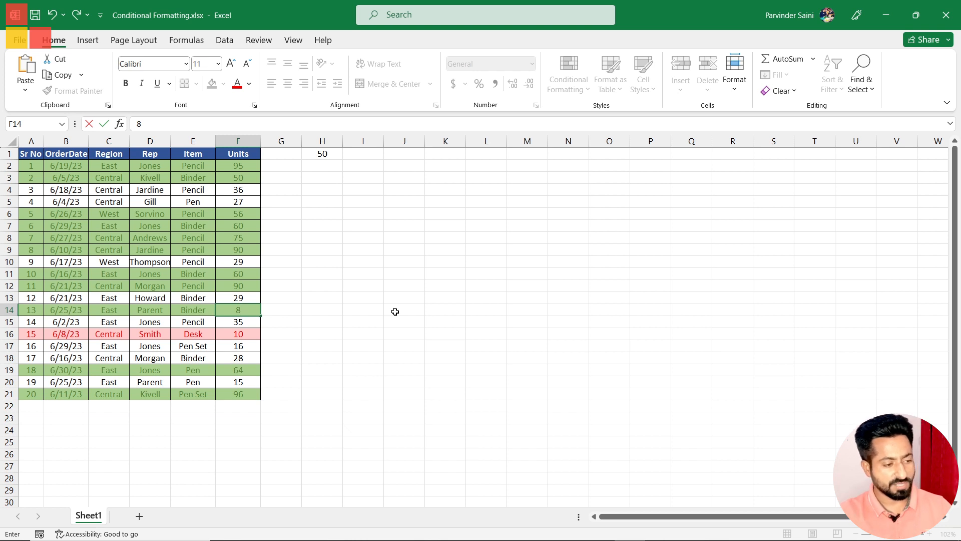
key("Tab")
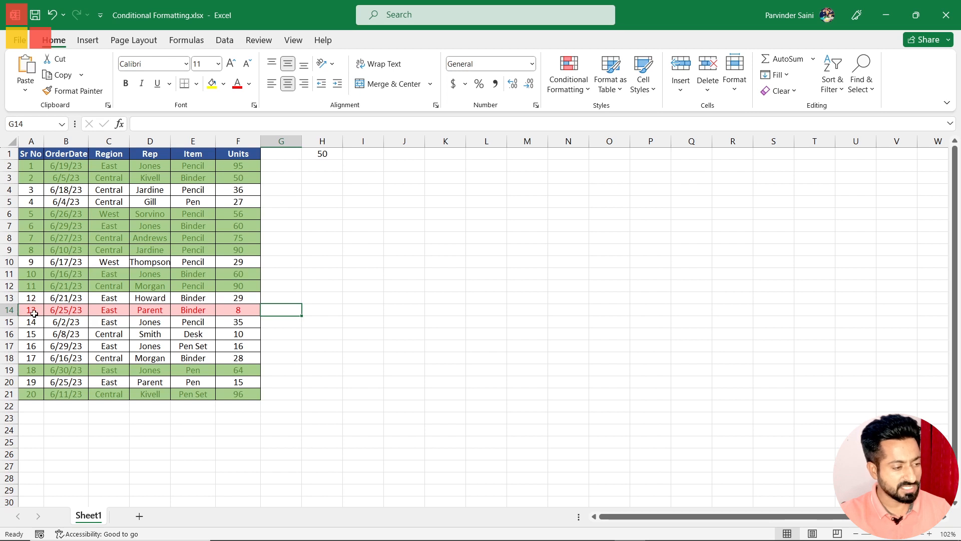
Step: Test the minimum-value rule further by setting the Units value in F5 to 5 and in F21 to 1
left_click(244, 203)
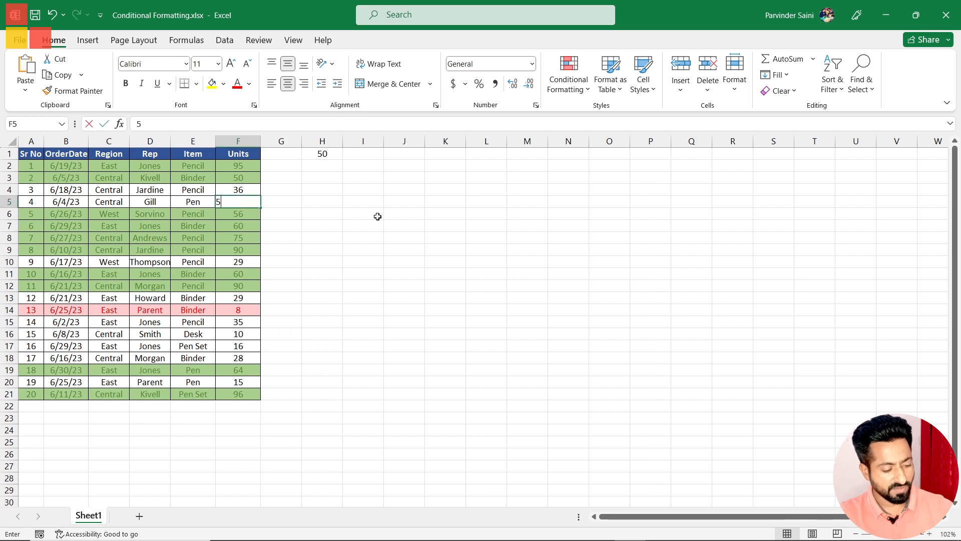
type("5")
key("Tab")
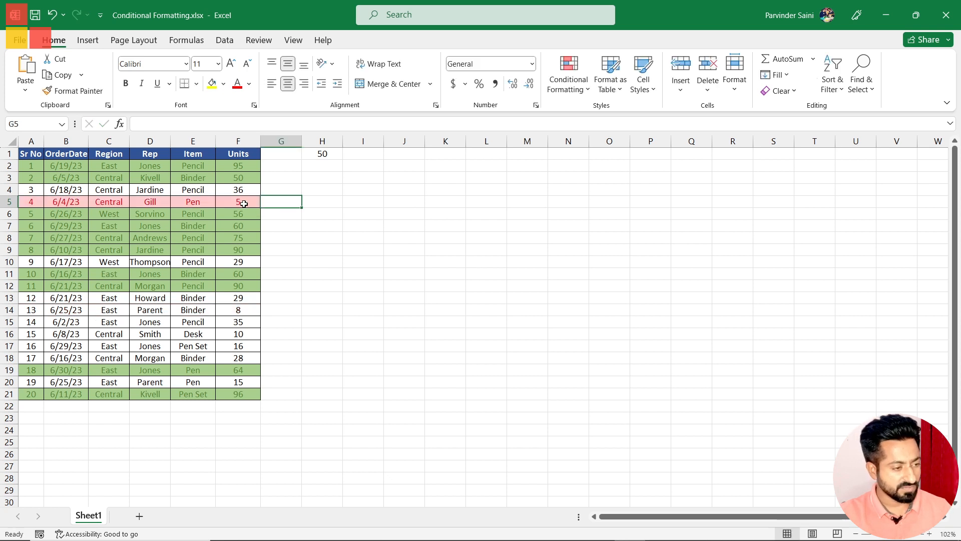
left_click(244, 395)
type("1")
key("Tab")
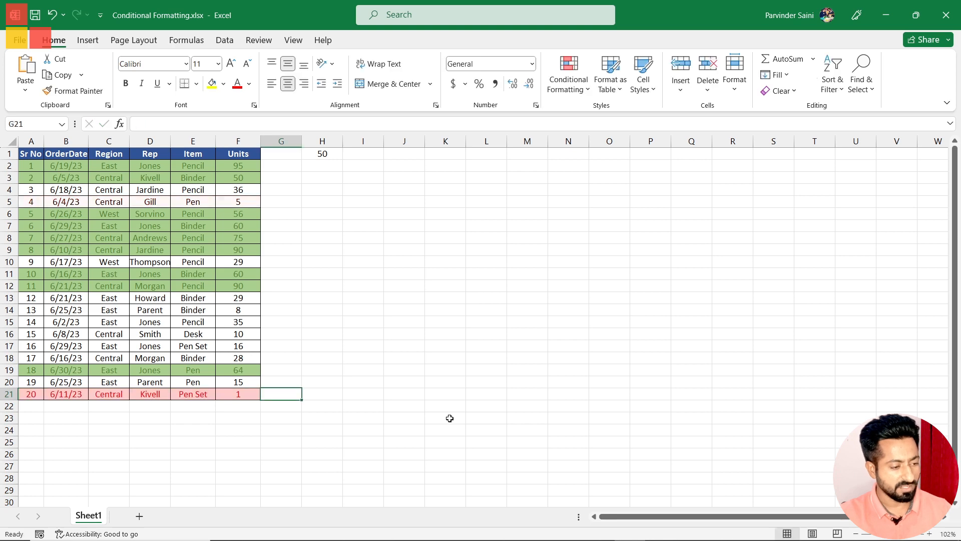